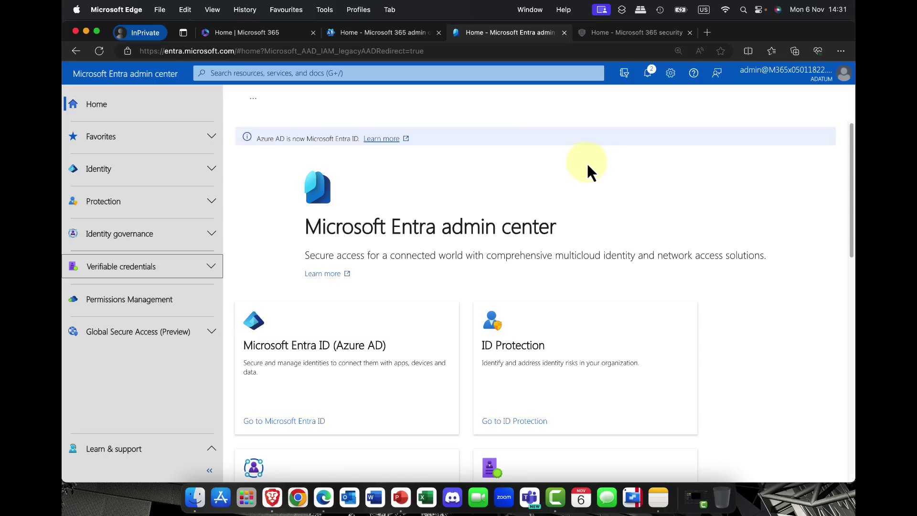
Open the Conditional Access policies list showing CPH Windows Policy (Report-only) and two Off policies.
left_click(204, 204)
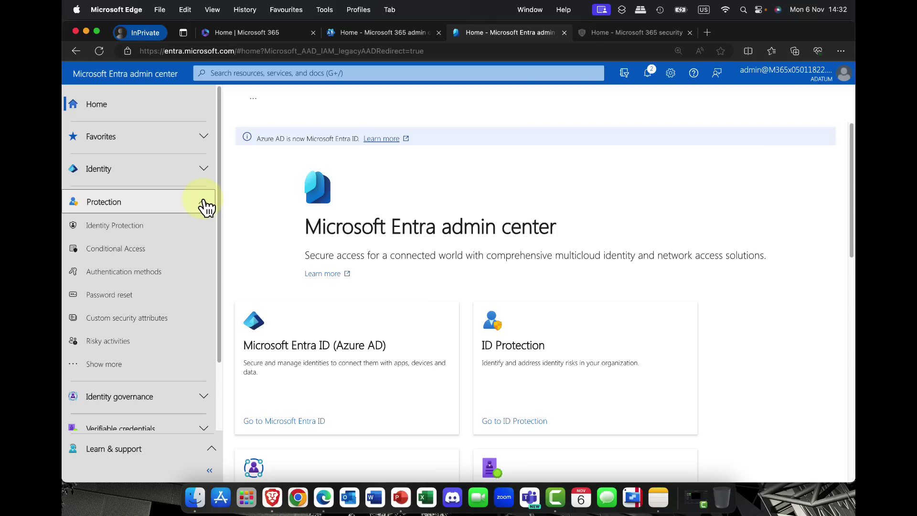
left_click(149, 249)
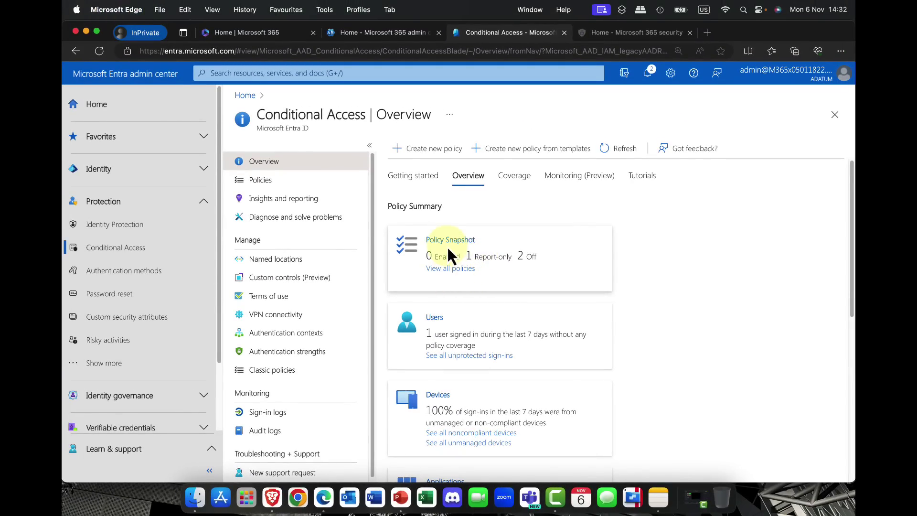
left_click(447, 239)
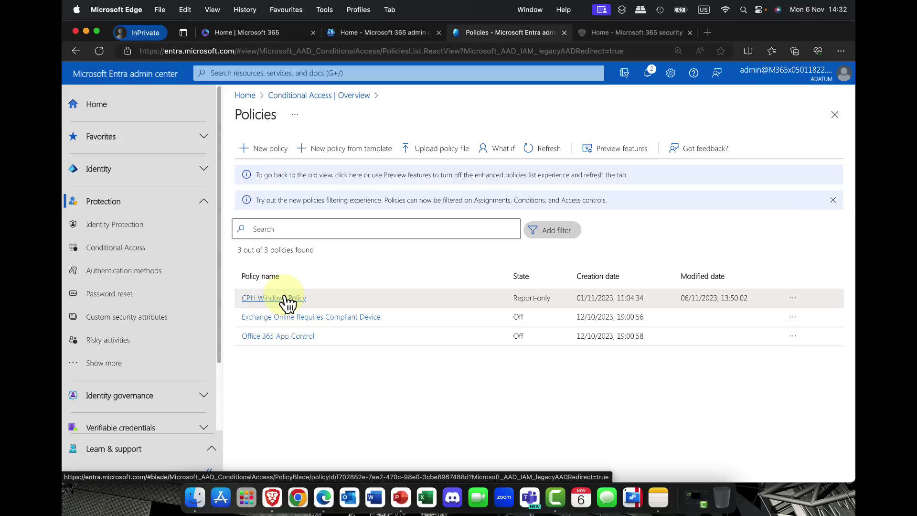
Open CPH Windows Policy and scroll through its settings.
left_click(288, 301)
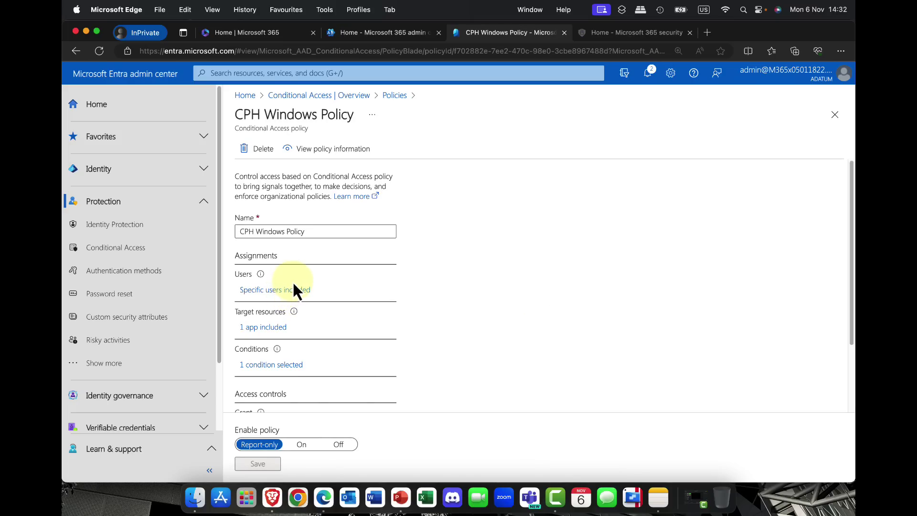
scroll(293, 285, "down", 3)
scroll(299, 282, "up", 3)
scroll(299, 275, "down", 1)
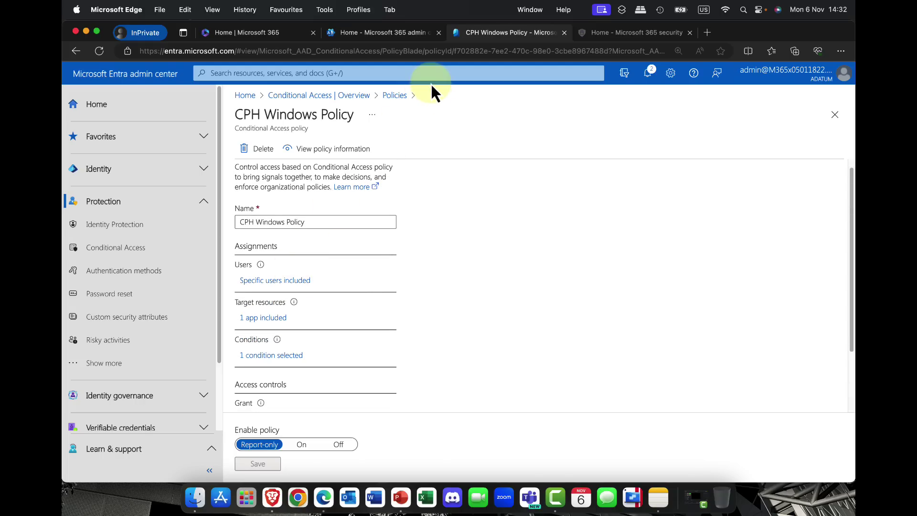
Back on the policies list, check the policy's actions menu, then return to the Conditional Access overview.
left_click(395, 96)
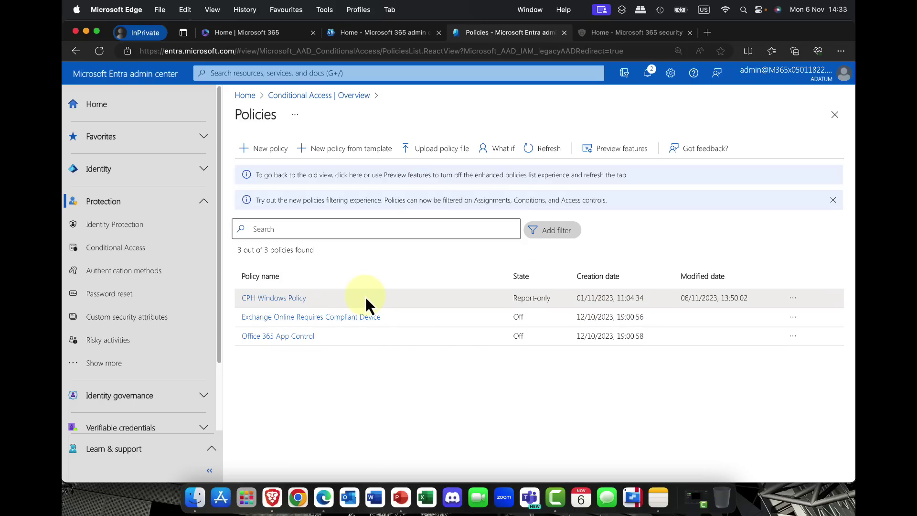
left_click(792, 298)
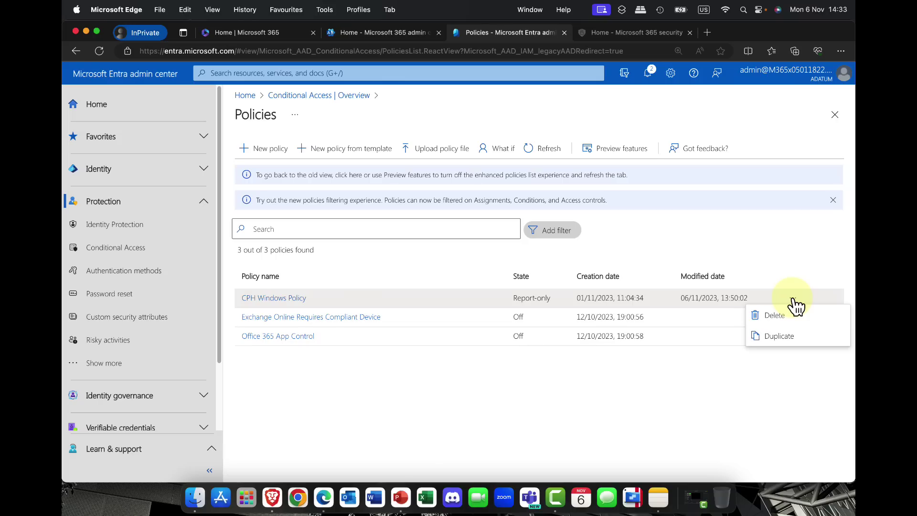
left_click(657, 363)
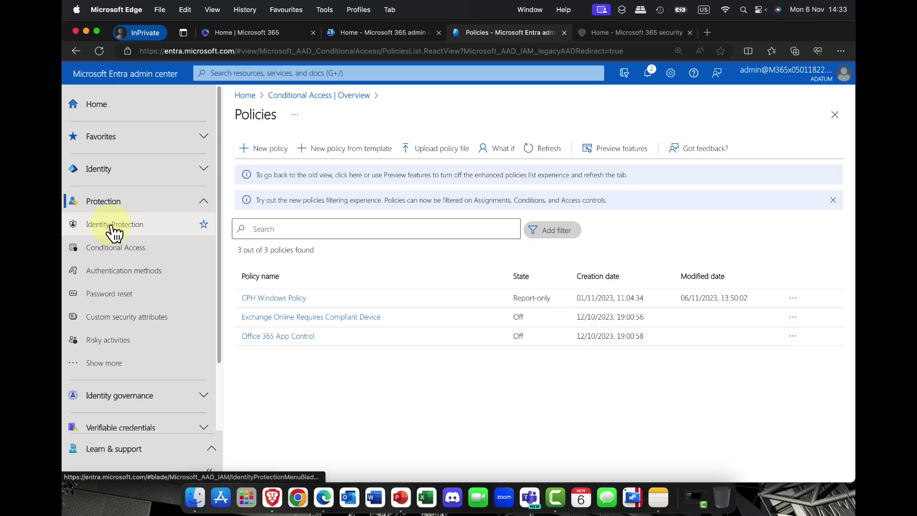
left_click(114, 249)
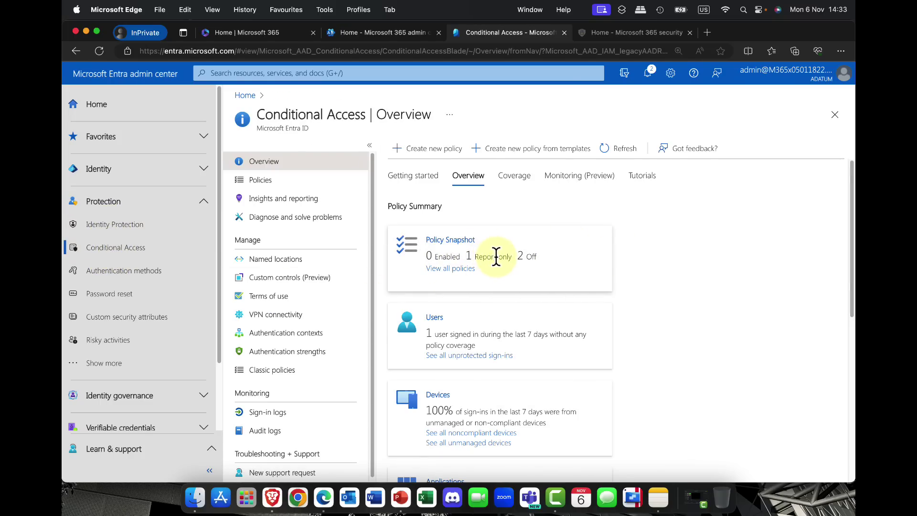
scroll(498, 260, "down", 2)
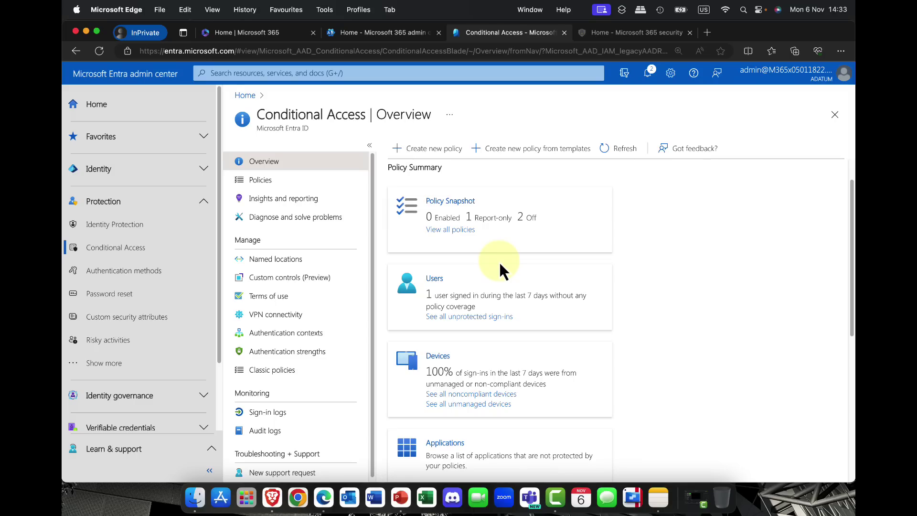
scroll(500, 262, "down", 2)
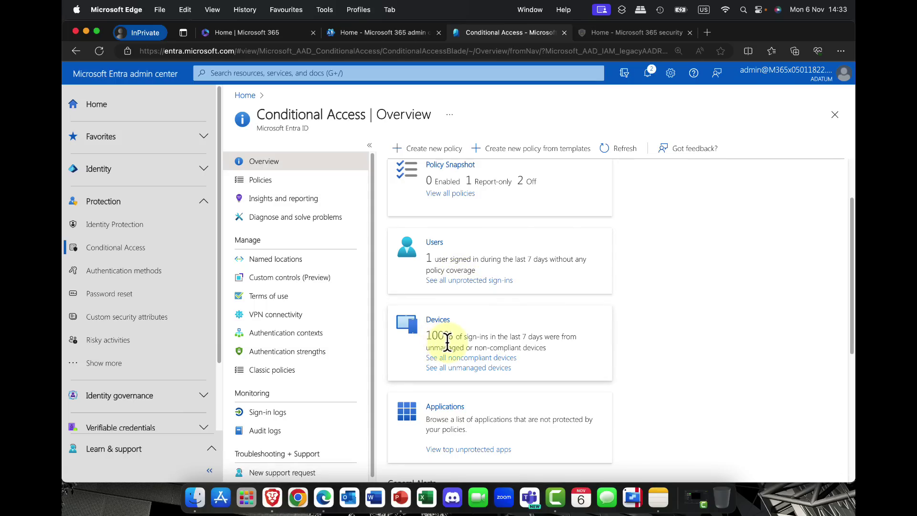
scroll(437, 341, "down", 3)
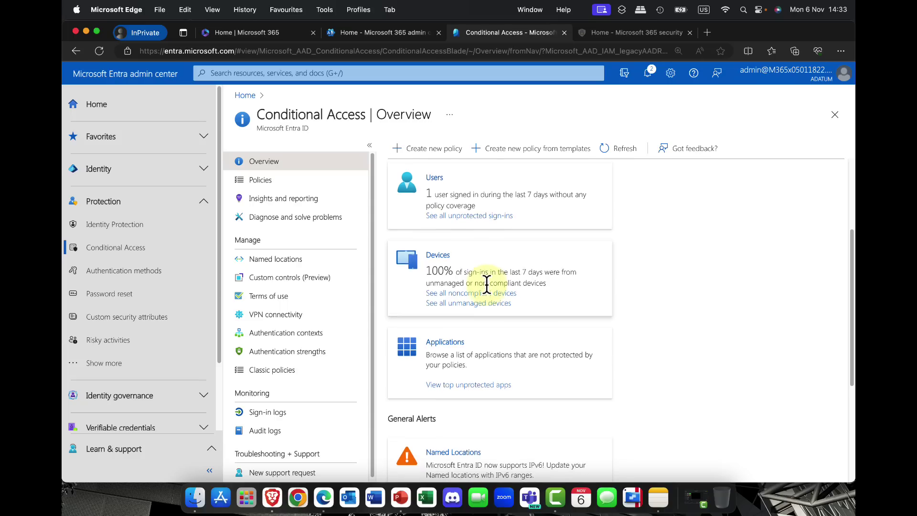
scroll(486, 285, "down", 3)
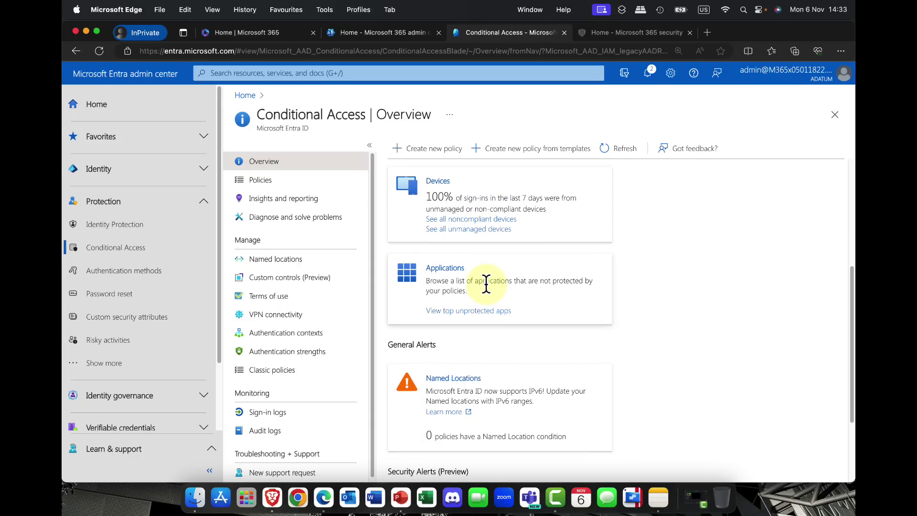
scroll(486, 285, "down", 2)
scroll(485, 285, "down", 1)
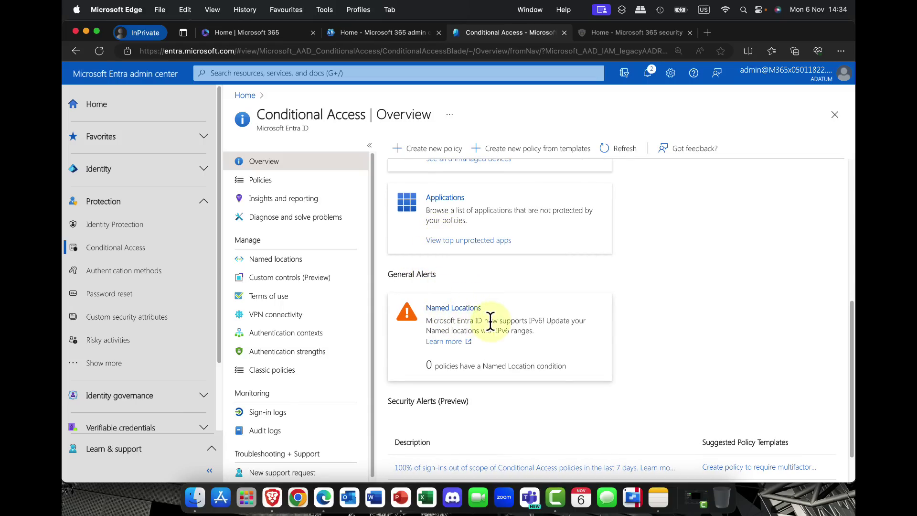
scroll(470, 314, "down", 2)
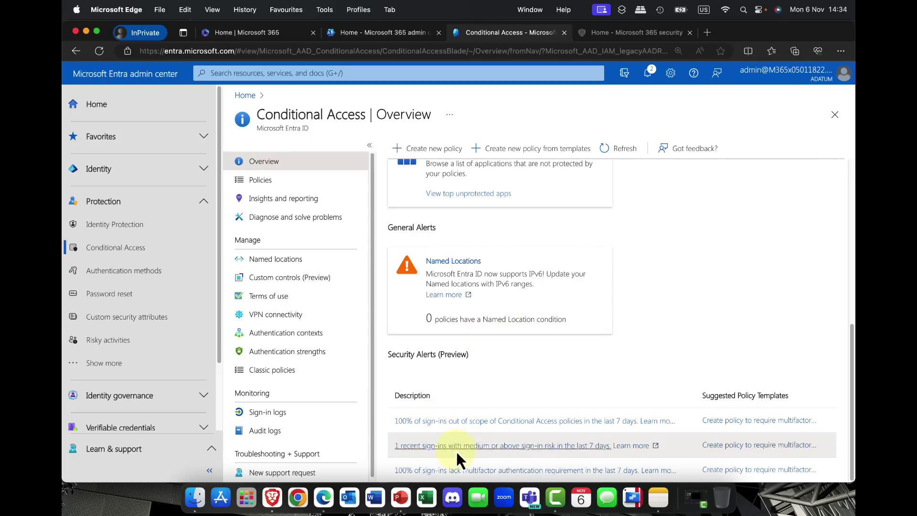
scroll(464, 416, "up", 10)
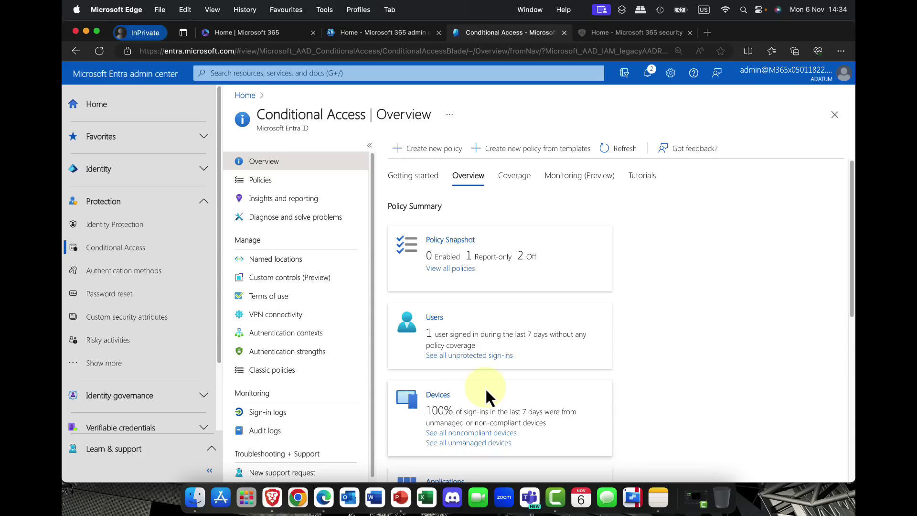
Review the Coverage tab's five applications, each with 1 of 1 users uncovered (100%).
left_click(514, 184)
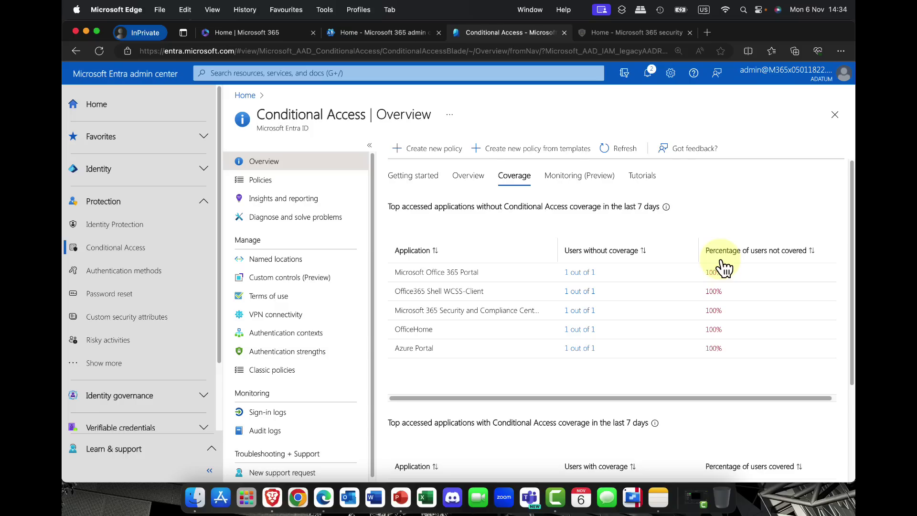
scroll(724, 268, "down", 3)
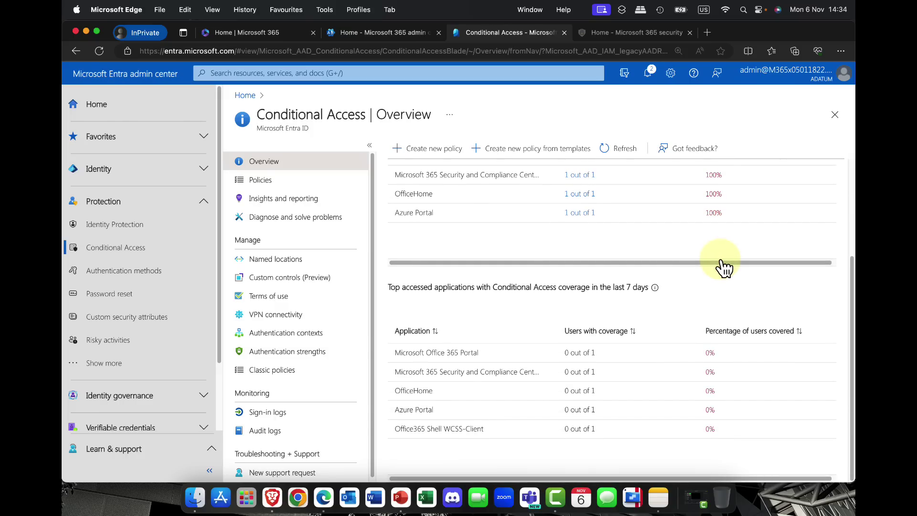
scroll(720, 260, "up", 3)
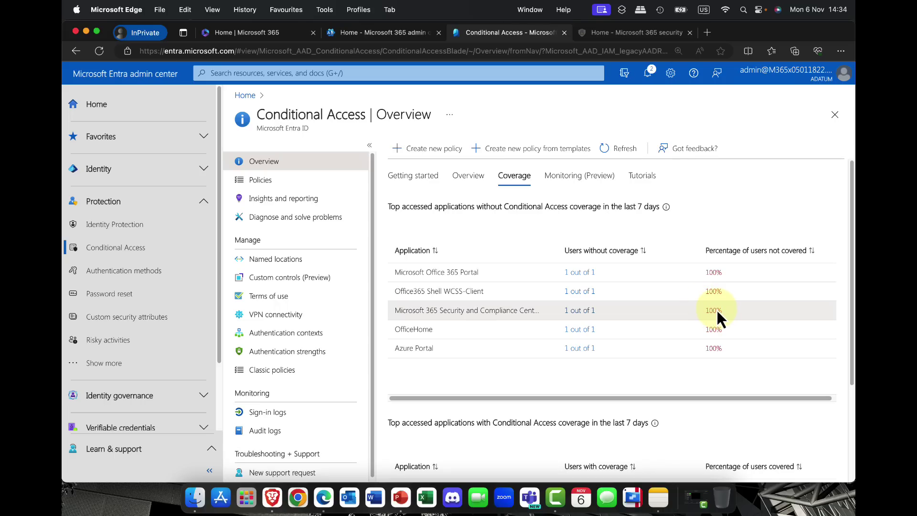
scroll(718, 314, "down", 3)
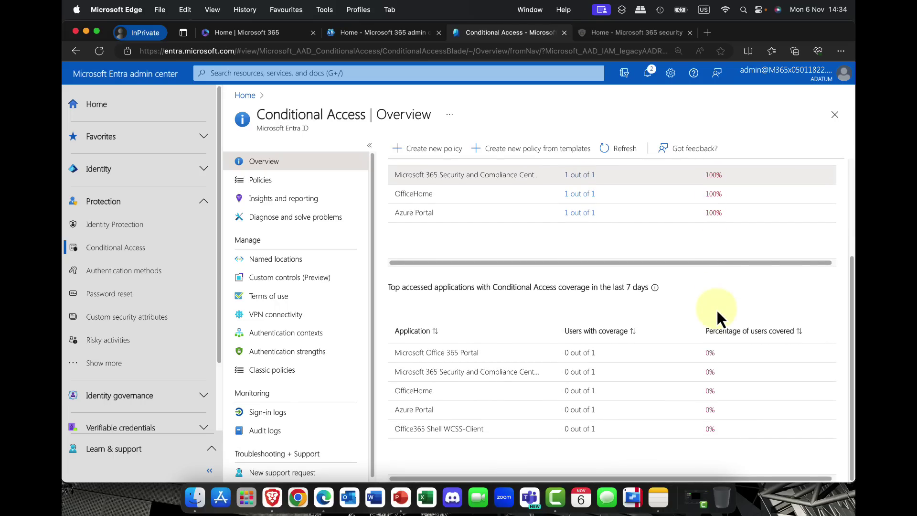
scroll(716, 309, "up", 3)
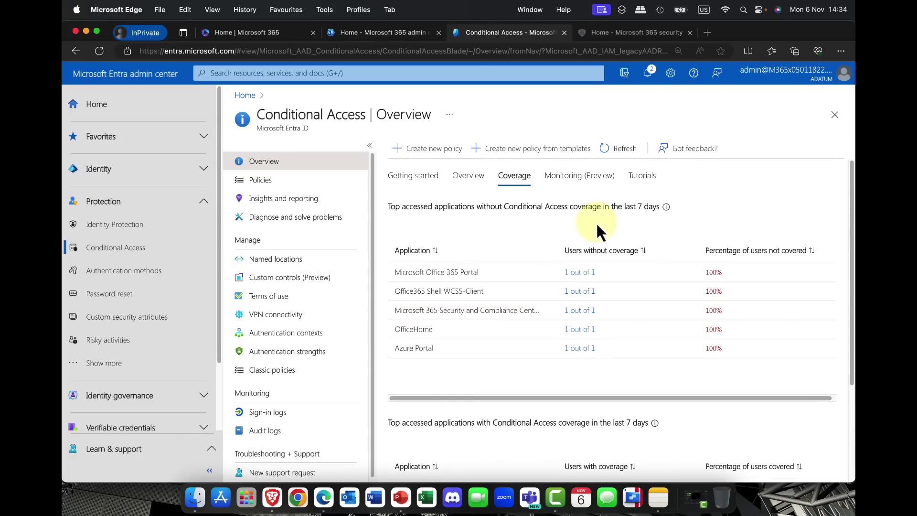
Show the Monitoring (Preview) sign-ins chart for 31 Oct–6 Nov, leaving authentication strength and date filters unchanged.
left_click(592, 180)
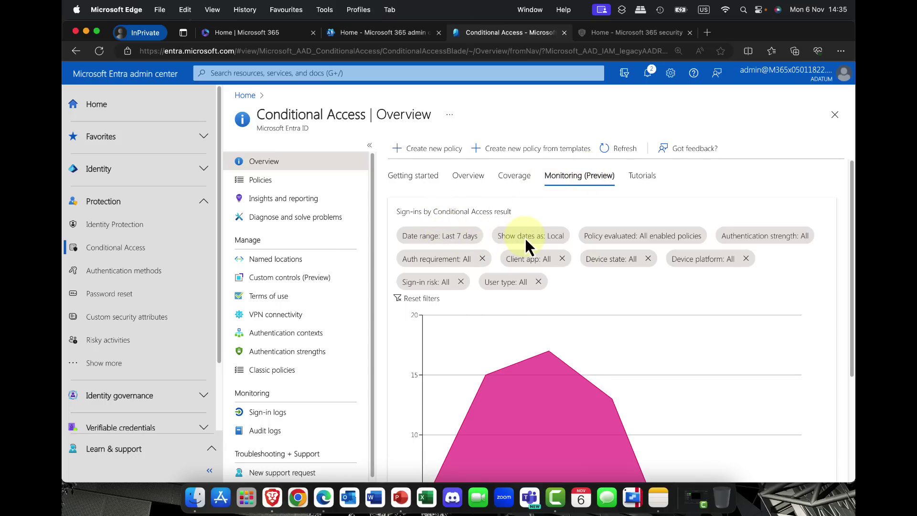
left_click(774, 233)
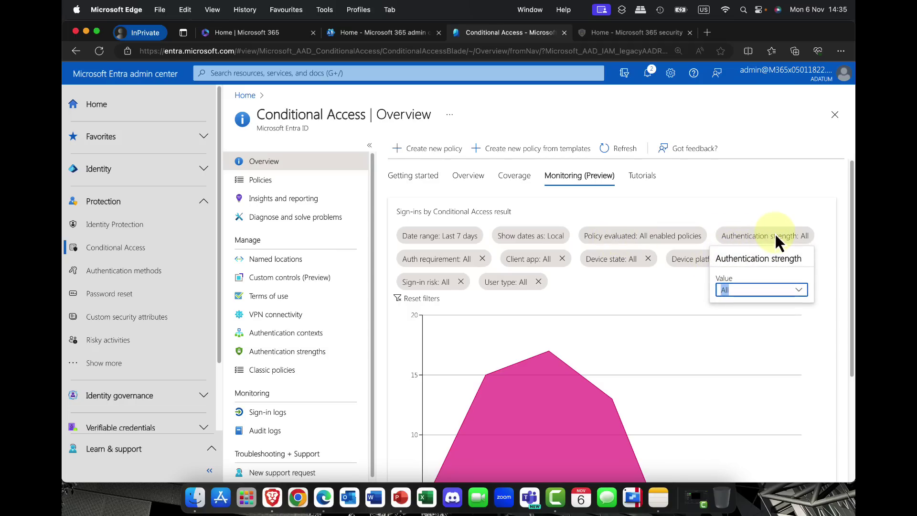
left_click(799, 290)
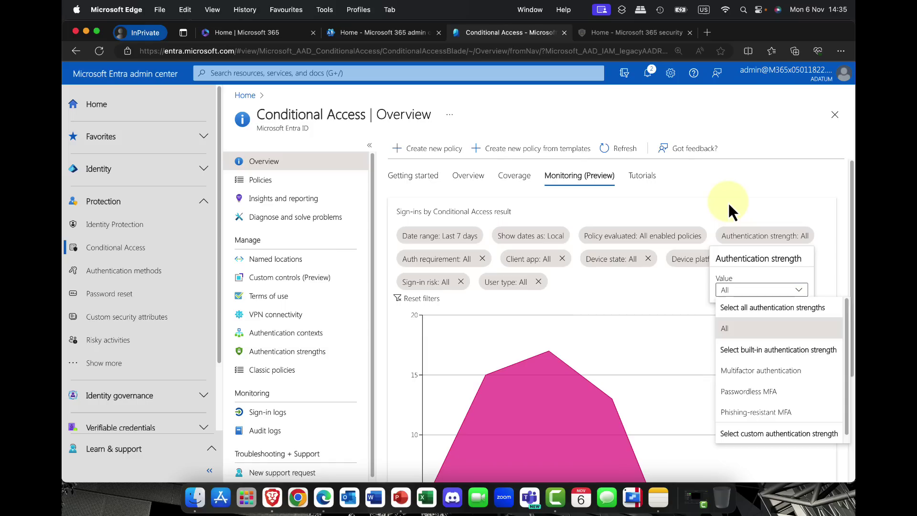
left_click(690, 205)
left_click(446, 239)
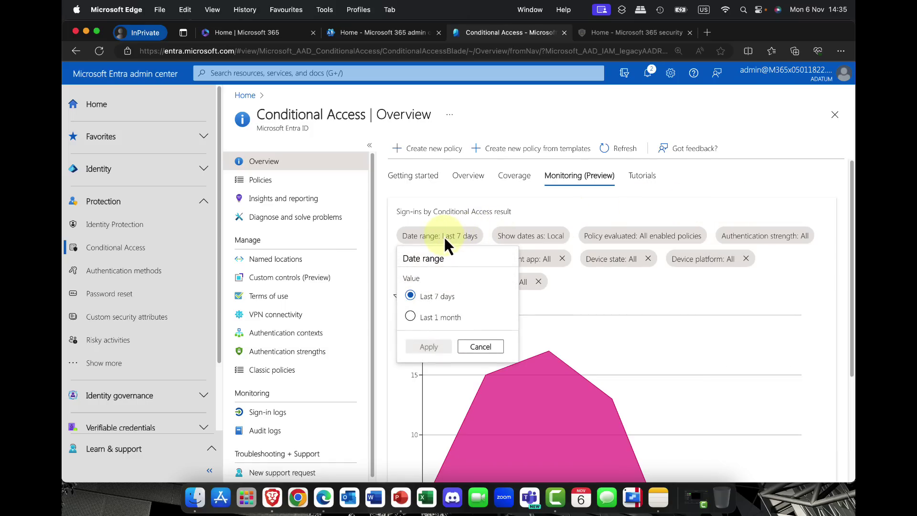
left_click(561, 209)
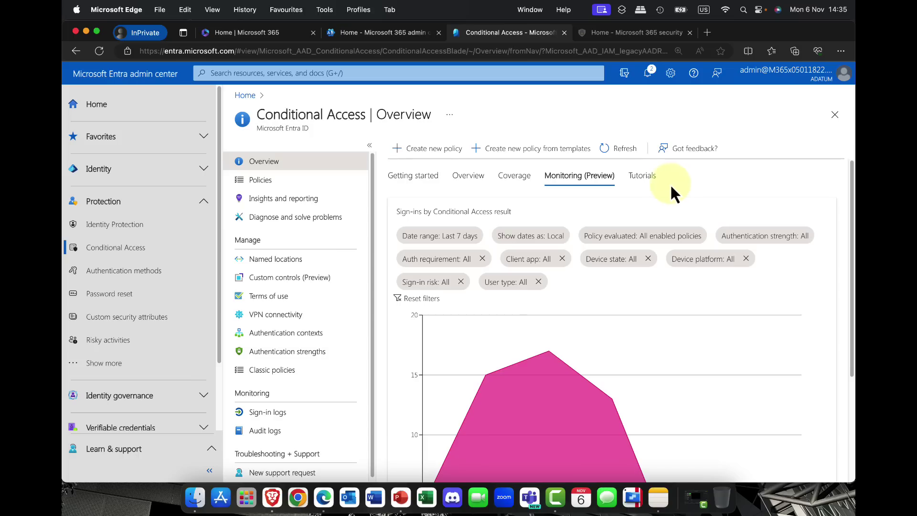
scroll(692, 377, "down", 3)
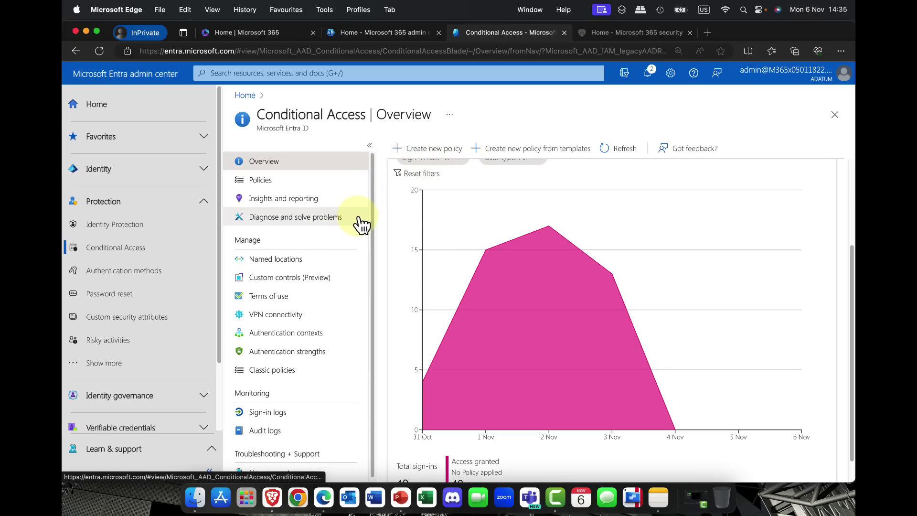
In CPH Windows Policy's target resources, open the cloud app picker from the Office 365 selection.
left_click(258, 180)
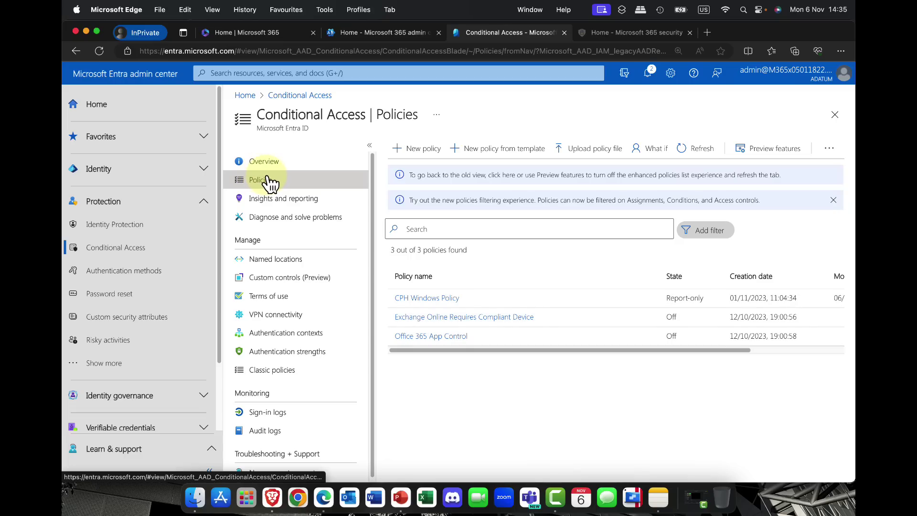
left_click(422, 297)
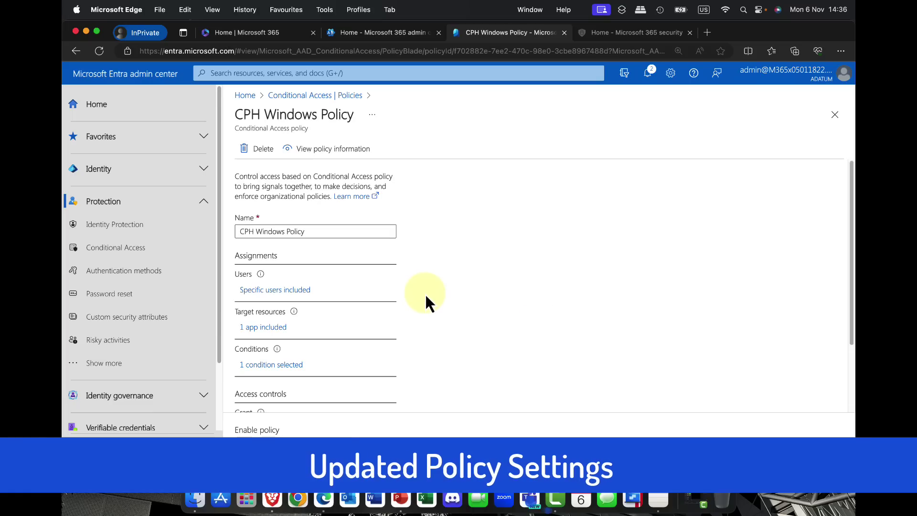
scroll(426, 290, "down", 2)
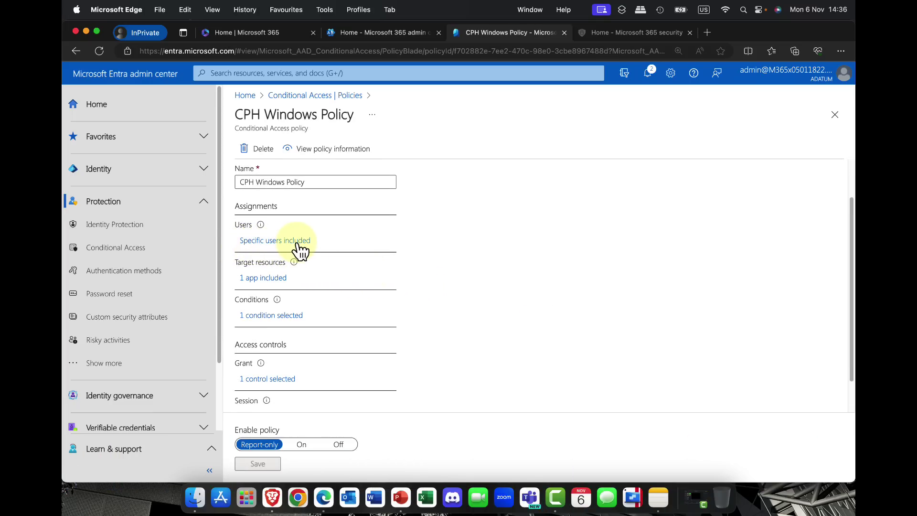
left_click(261, 282)
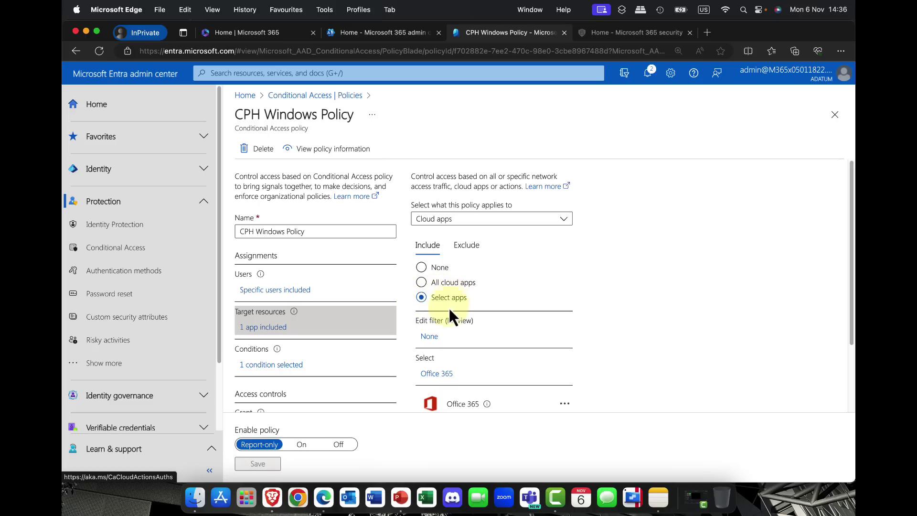
left_click(446, 377)
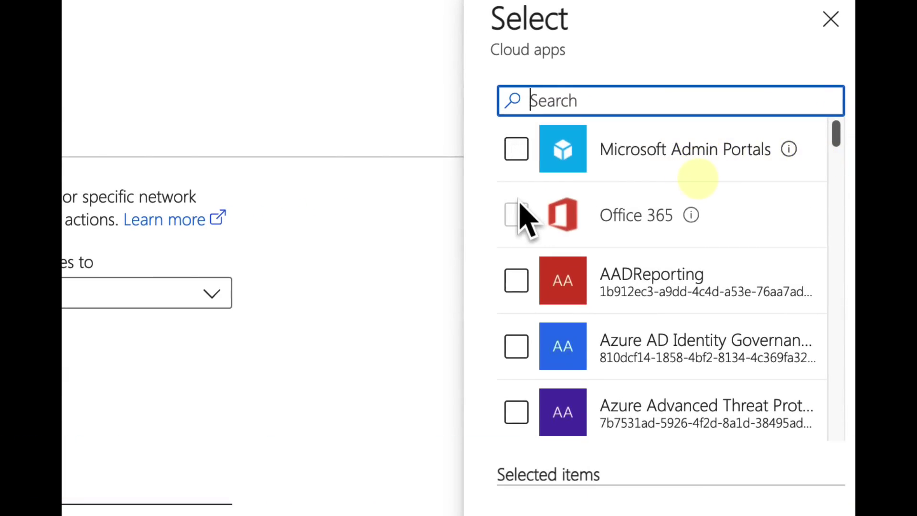
left_click(514, 150)
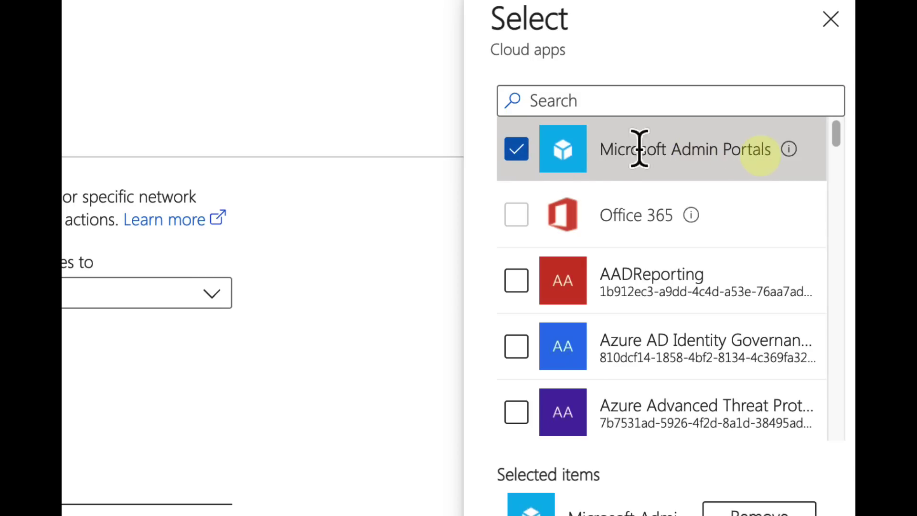
left_click(518, 149)
scroll(522, 158, "down", 2)
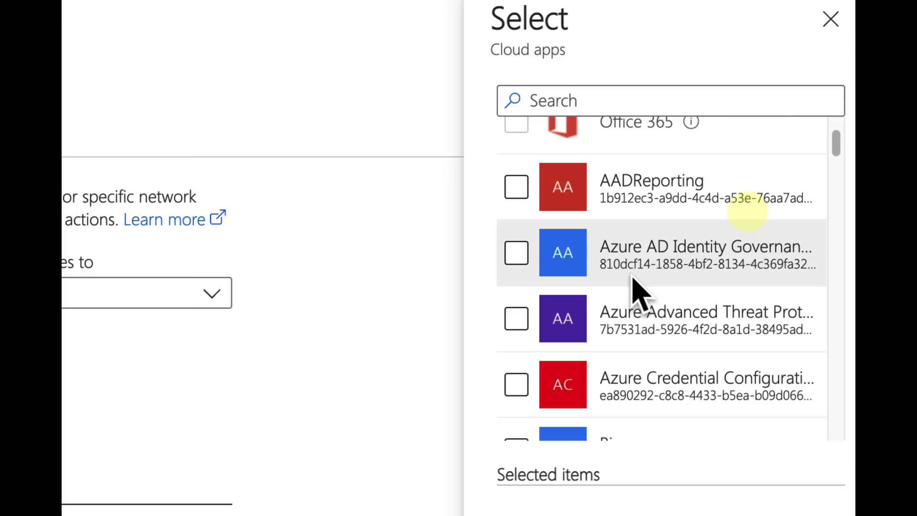
scroll(735, 267, "down", 3)
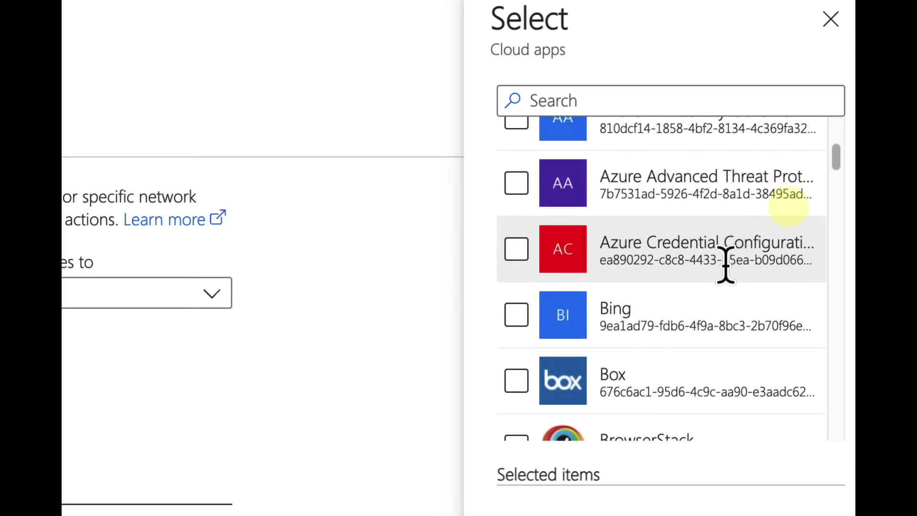
scroll(726, 262, "up", 2)
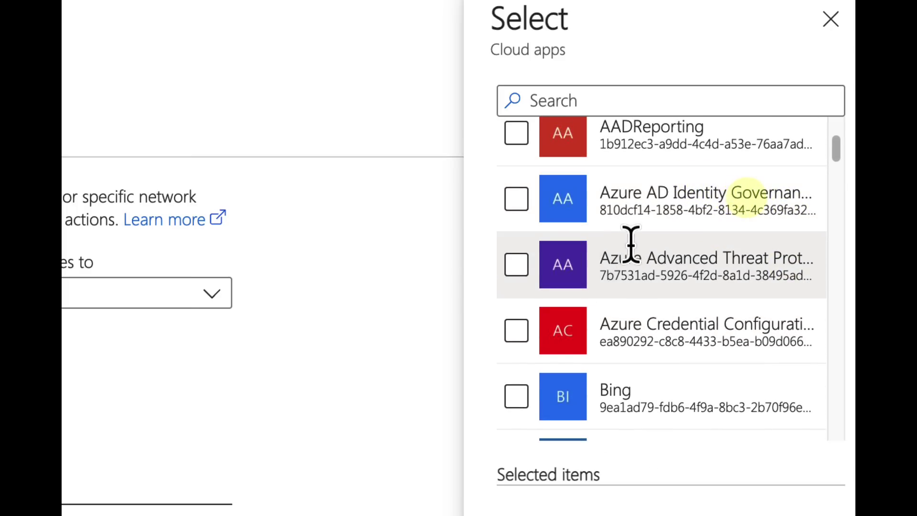
scroll(631, 244, "down", 1)
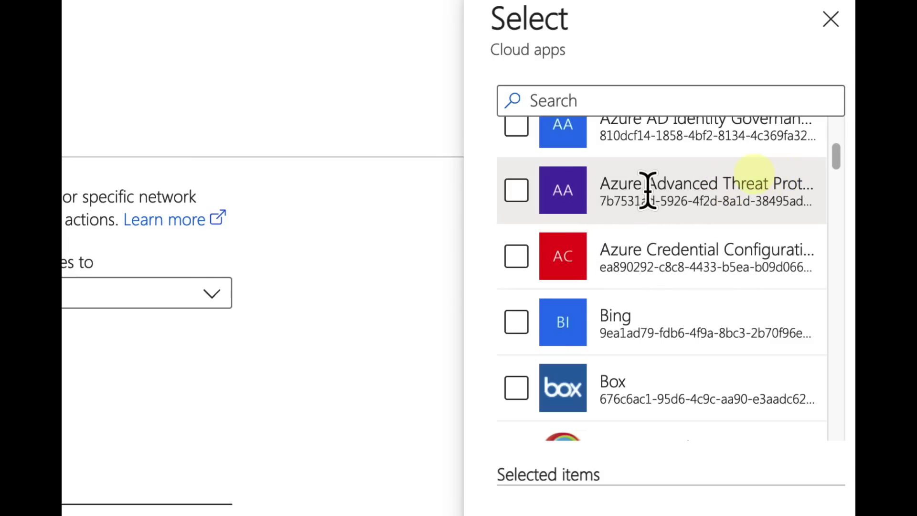
scroll(628, 199, "down", 1)
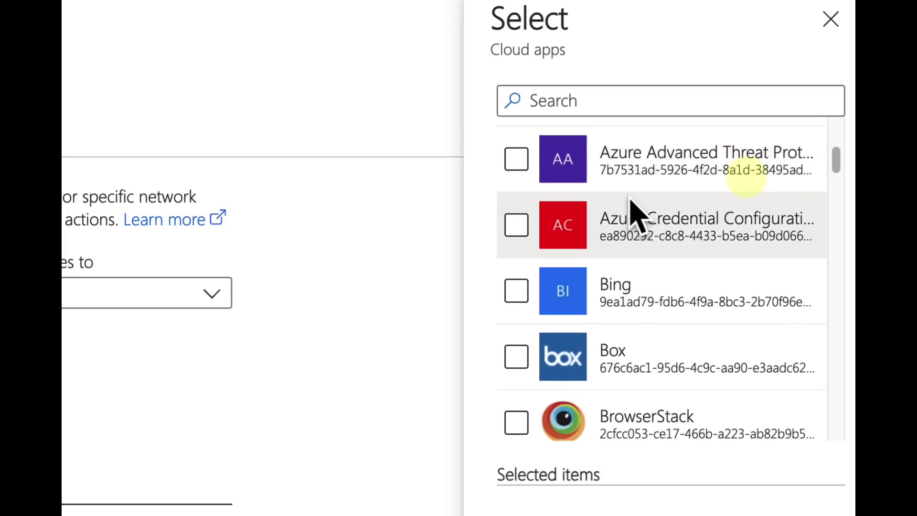
scroll(626, 199, "up", 5)
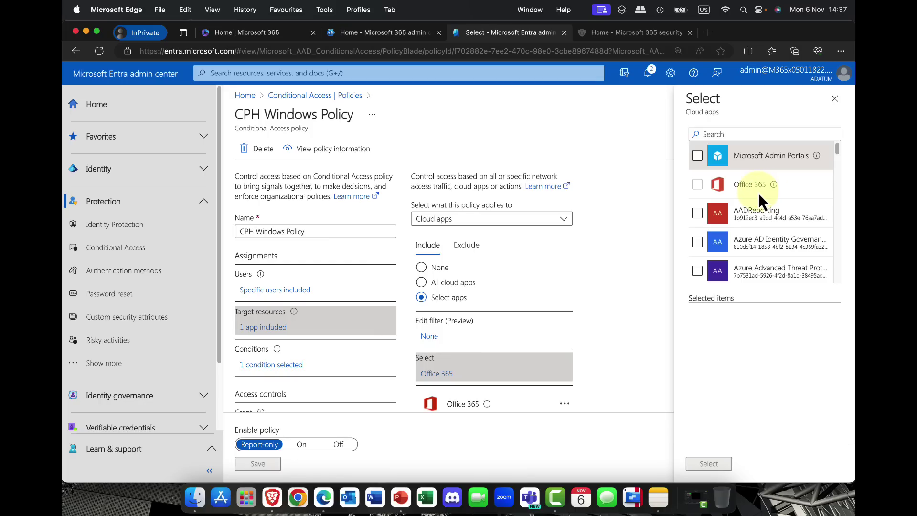
Add a User risk condition including Low, then bring up Device platforms with Windows included.
left_click(287, 365)
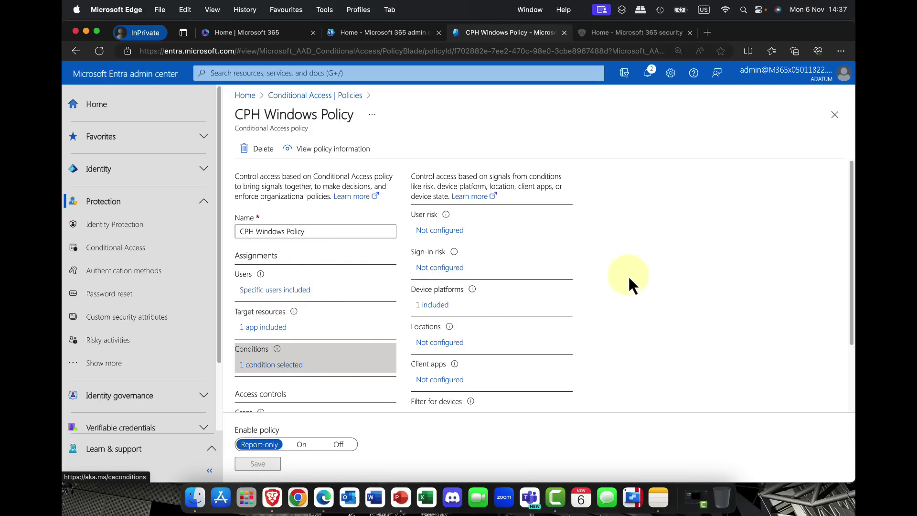
left_click(434, 233)
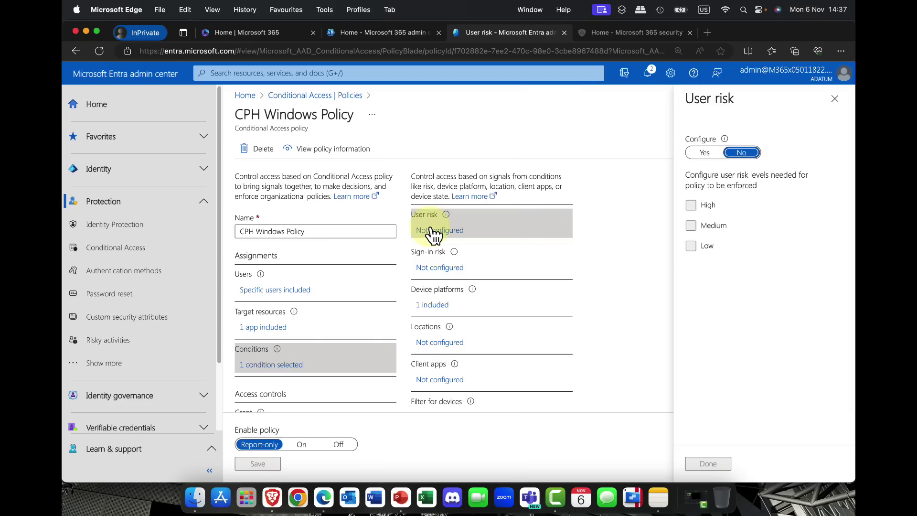
left_click(704, 152)
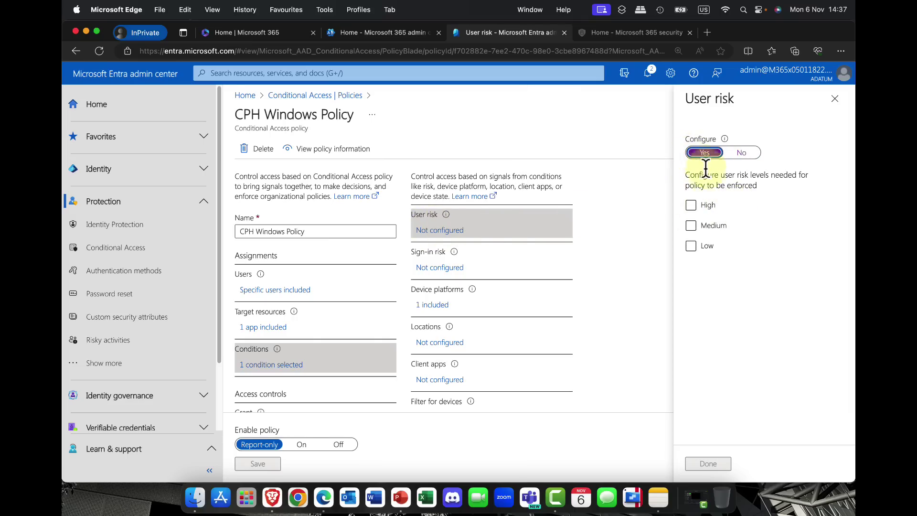
left_click(702, 227)
left_click(693, 247)
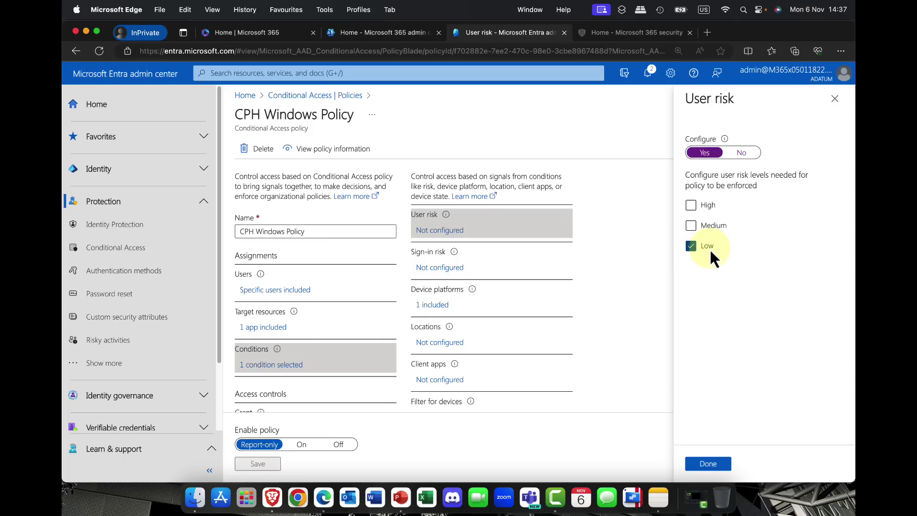
left_click(709, 464)
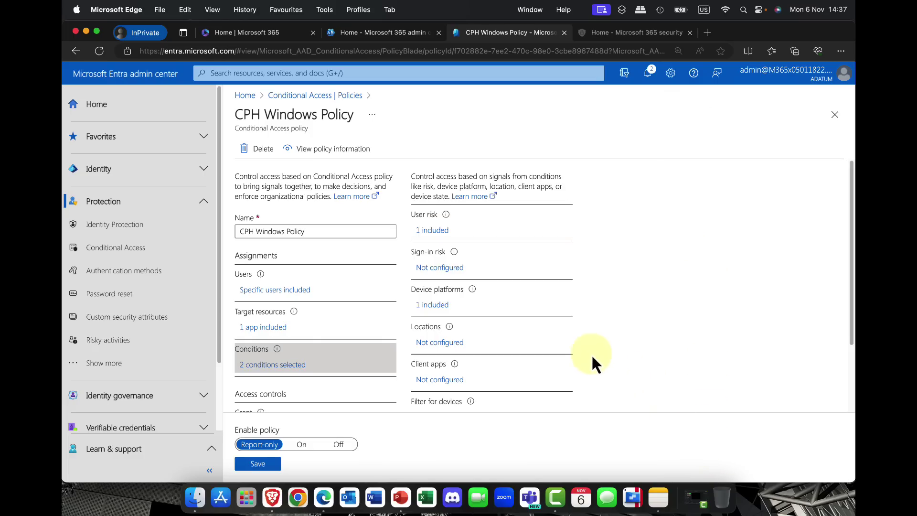
left_click(434, 306)
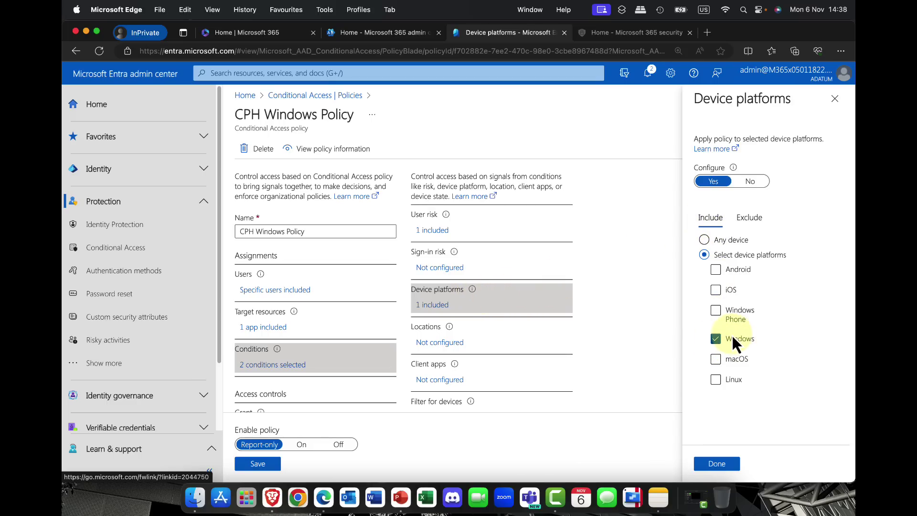
Confirm Windows as the device platform, leave Locations not configured, and bring up Client apps.
left_click(716, 464)
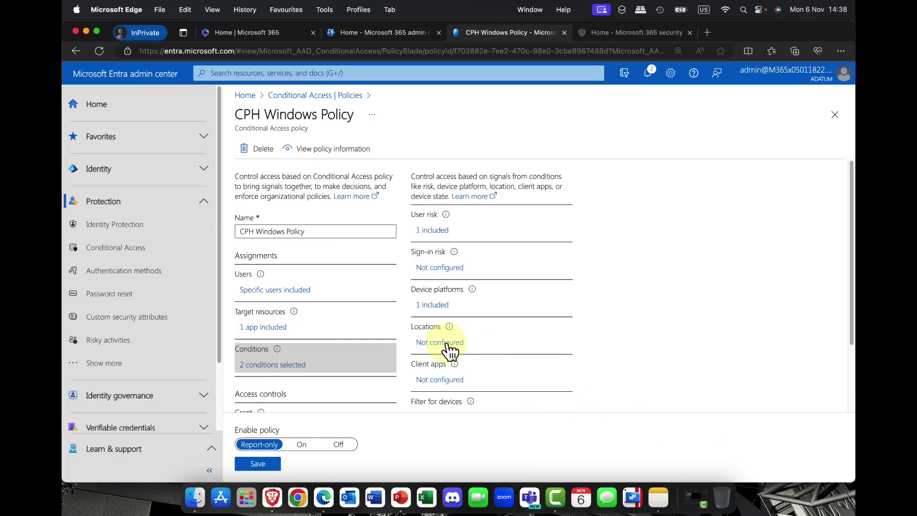
left_click(440, 343)
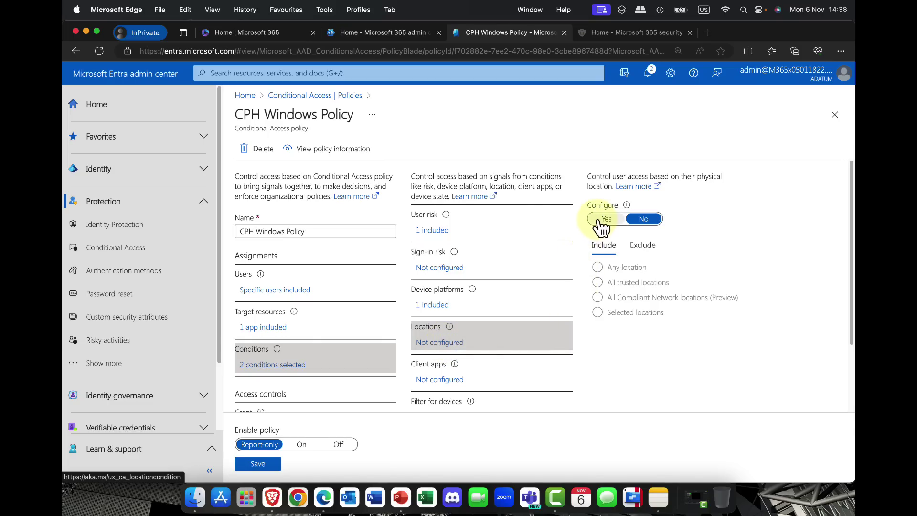
left_click(602, 219)
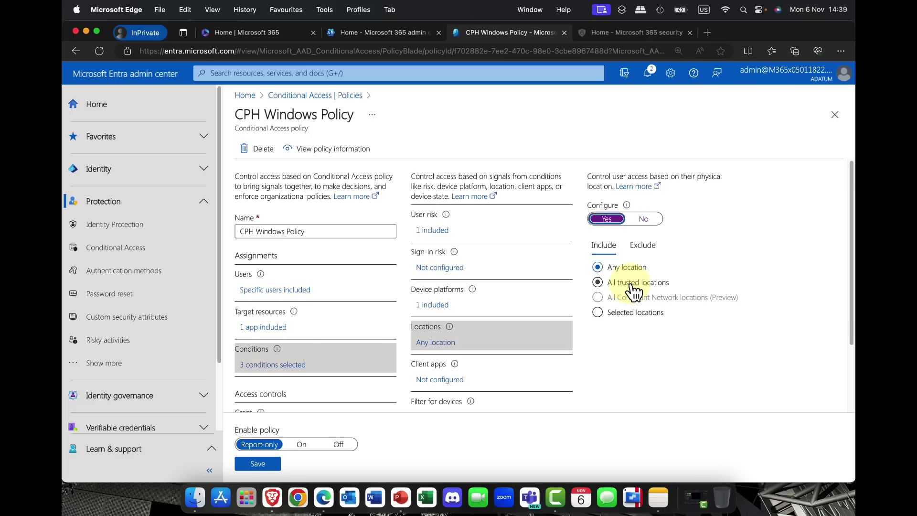
left_click_drag(632, 285, 642, 241)
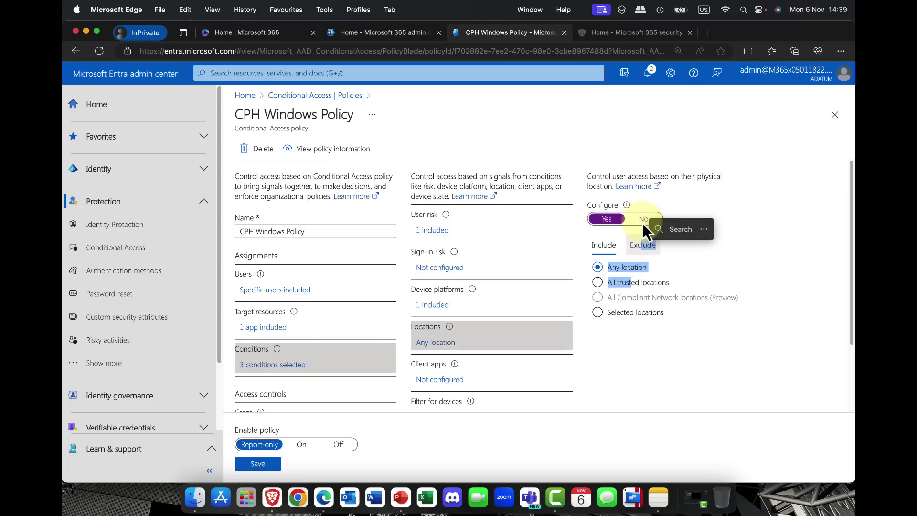
left_click(638, 219)
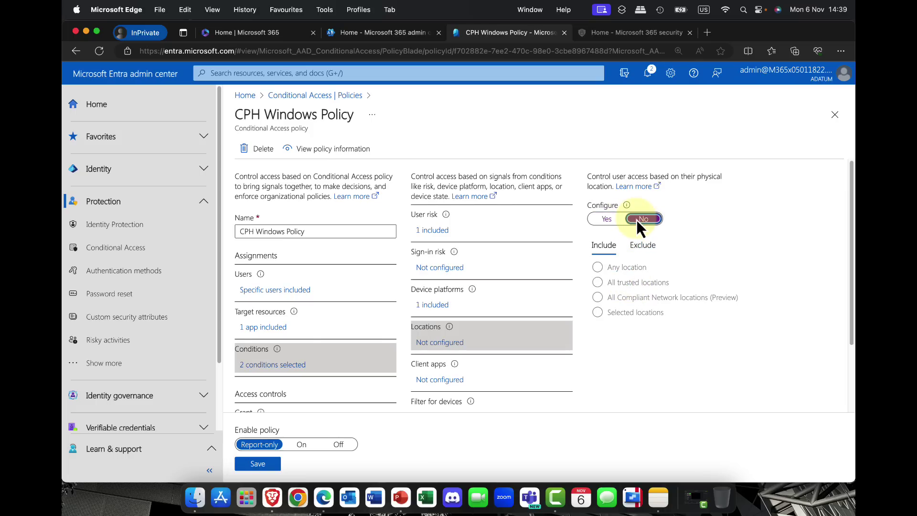
left_click(448, 381)
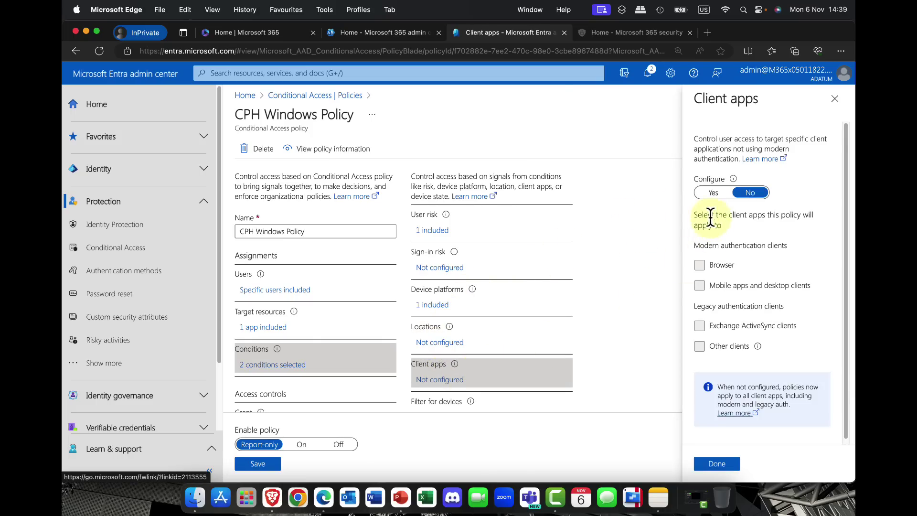
Configure Client apps to exclude Exchange ActiveSync and Other clients, keeping browser, mobile and desktop clients.
left_click(709, 196)
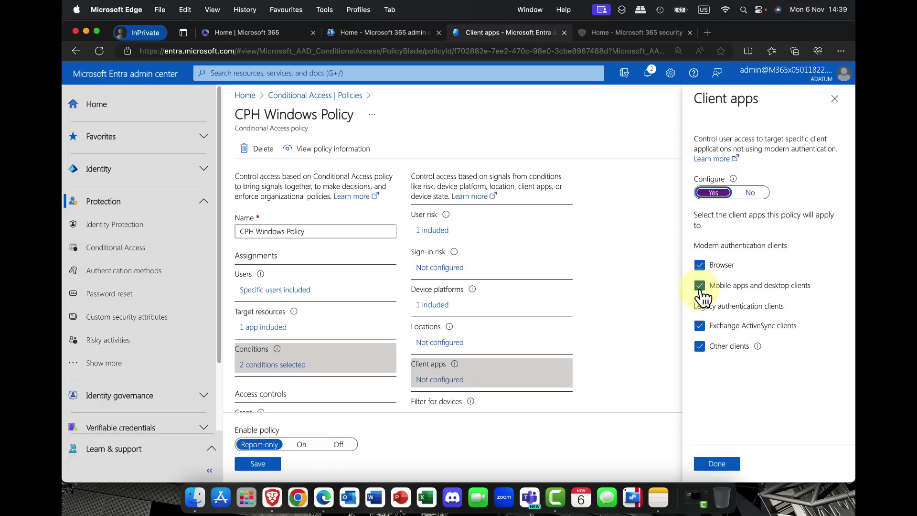
left_click(700, 325)
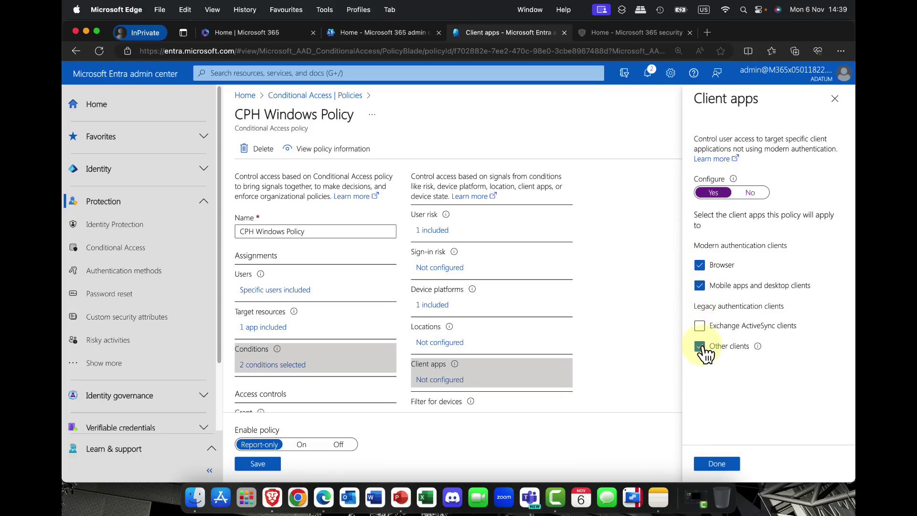
left_click(700, 345)
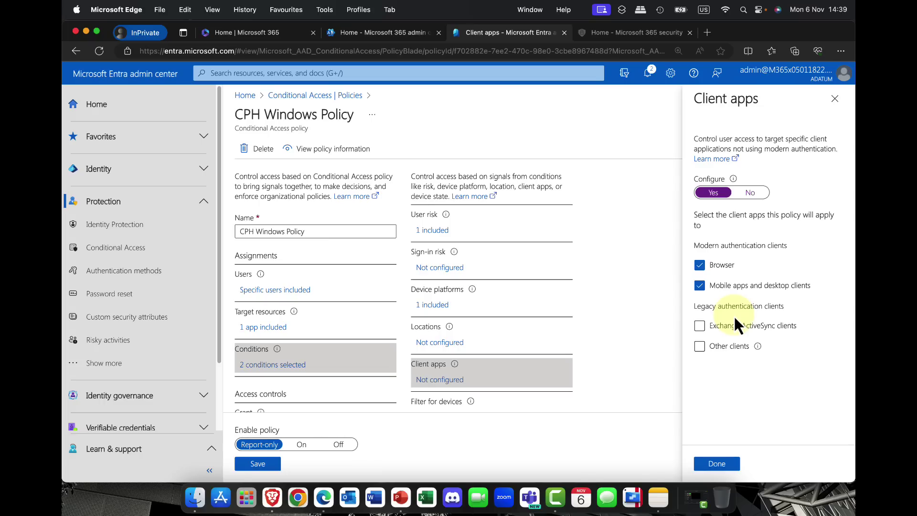
left_click(719, 465)
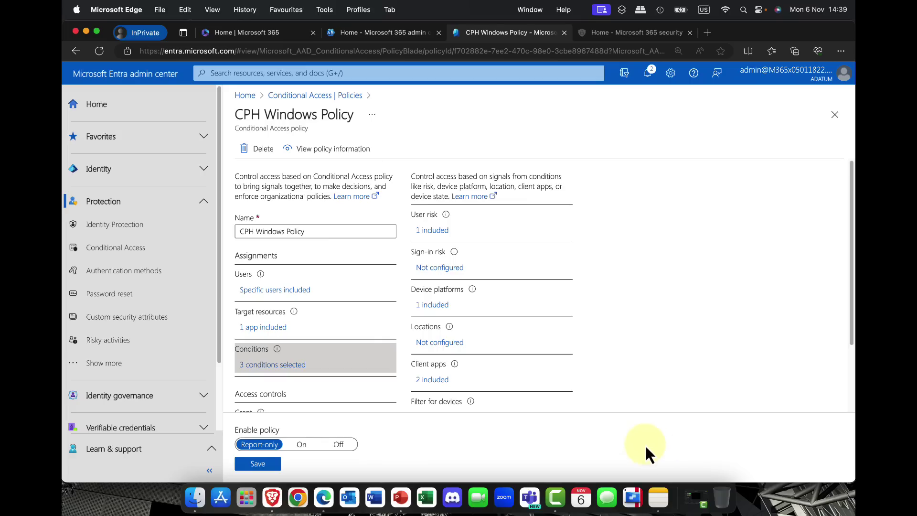
scroll(533, 354, "down", 3)
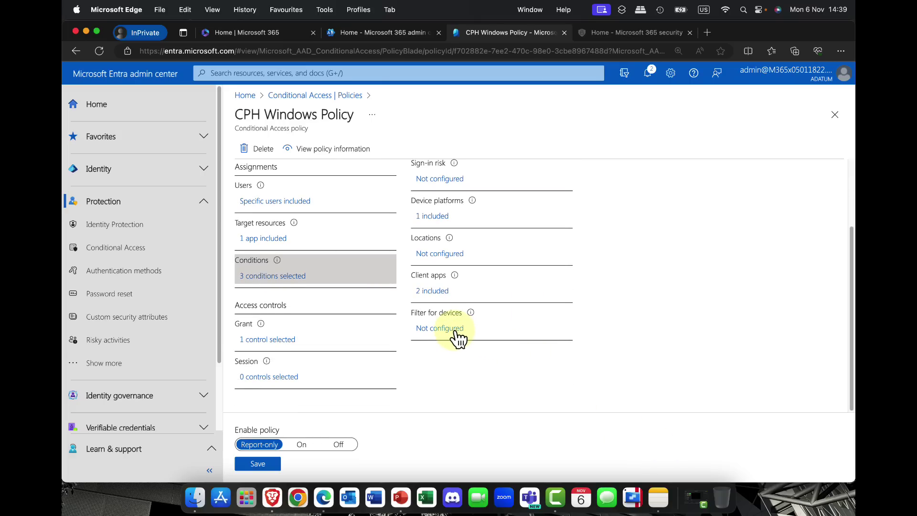
Try a Require password change grant control, then clear it and close the Grant pane discarding edits.
left_click(262, 341)
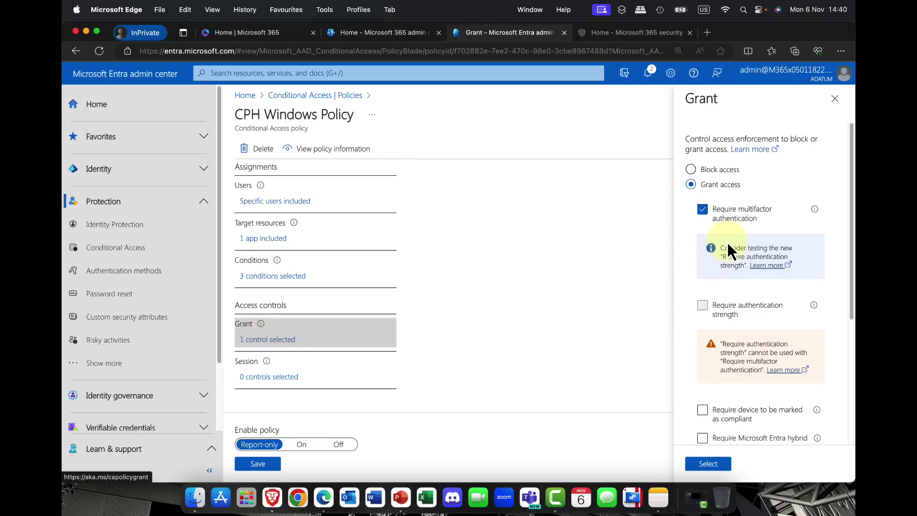
scroll(727, 244, "down", 3)
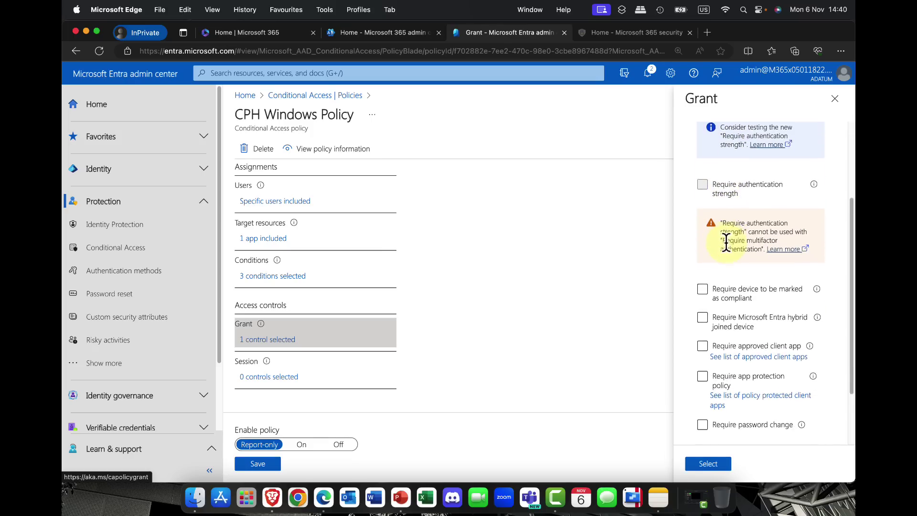
scroll(726, 242, "down", 2)
left_click(728, 250)
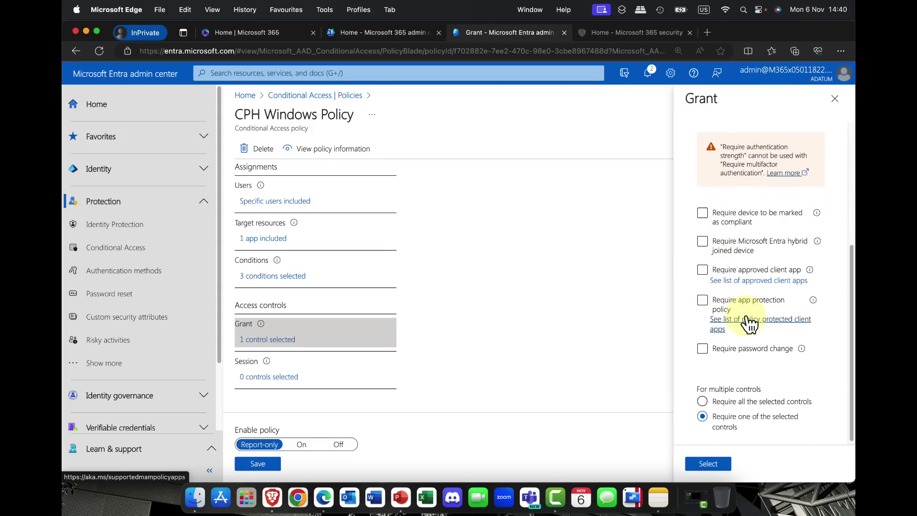
left_click(705, 351)
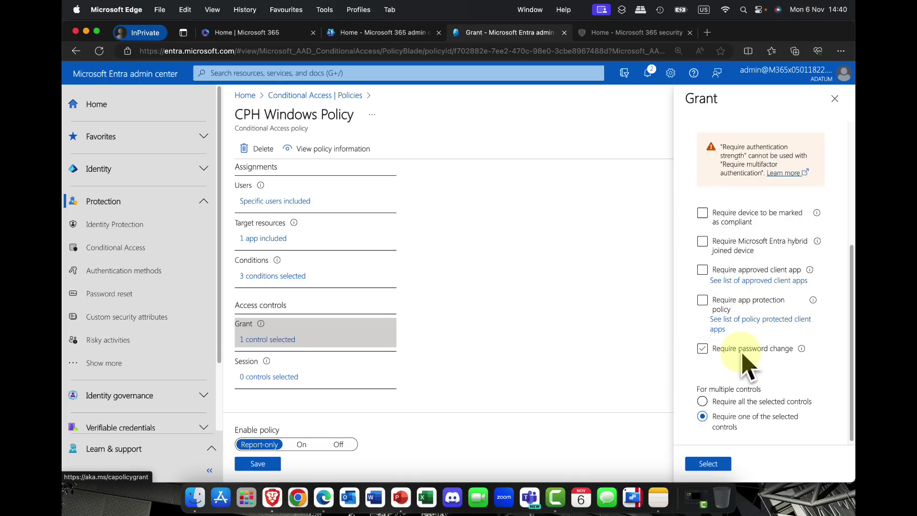
left_click(702, 349)
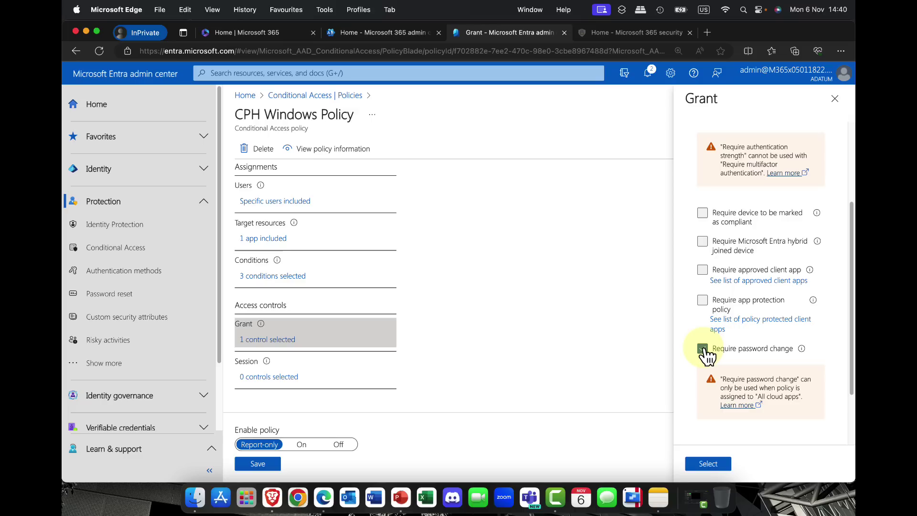
left_click(753, 356)
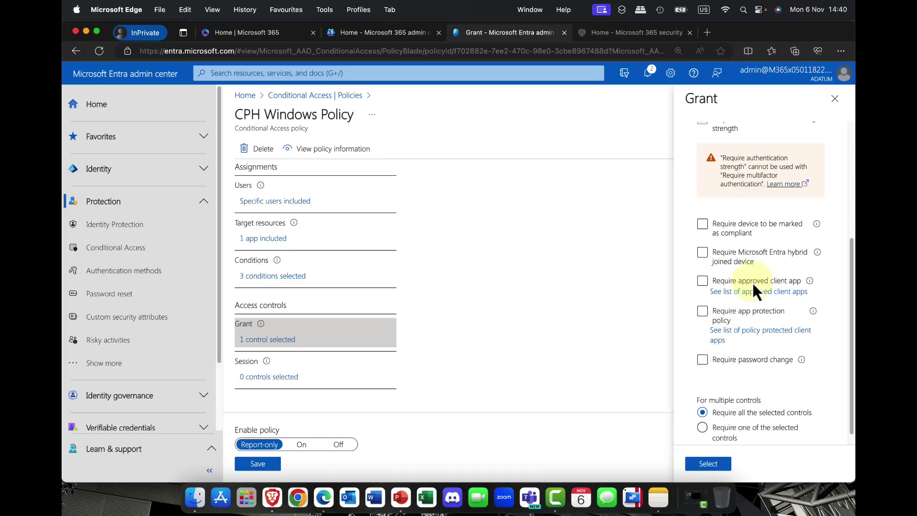
left_click(834, 99)
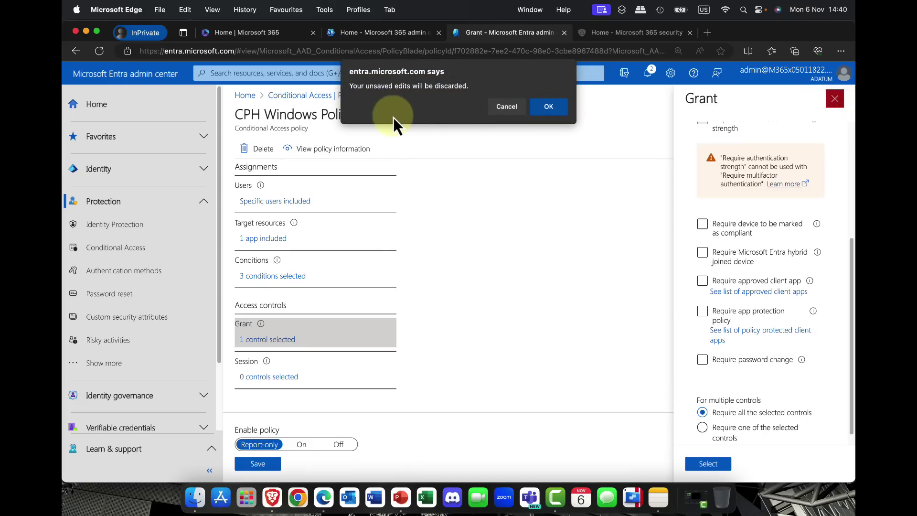
left_click(549, 108)
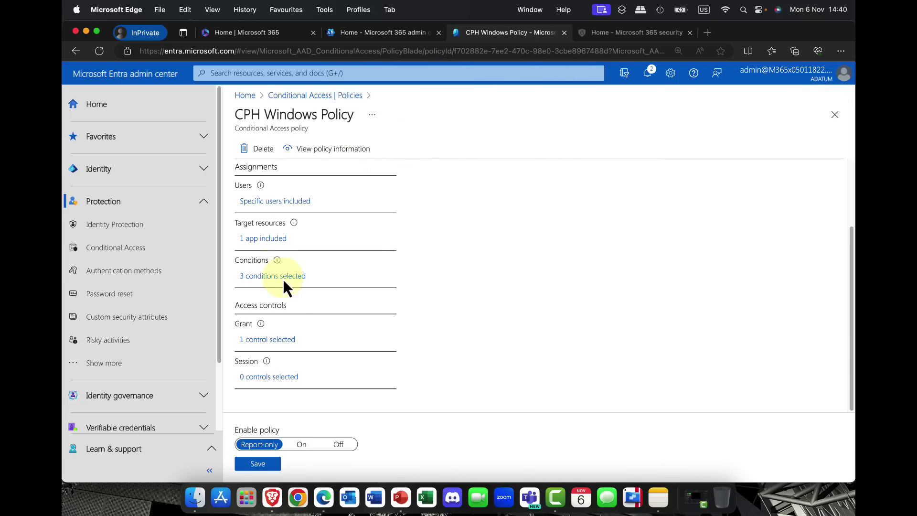
Turn on Require token protection for sign-in sessions (Preview) as the policy's session control.
left_click(266, 379)
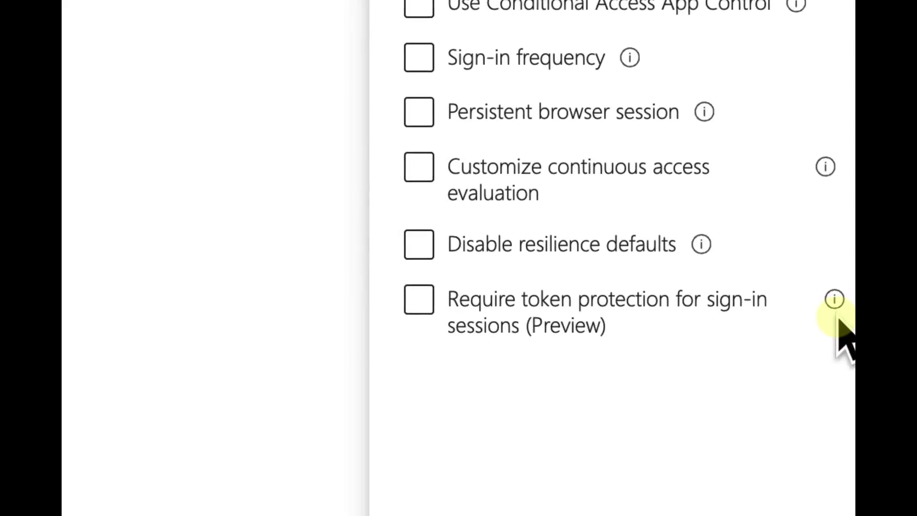
left_click(419, 299)
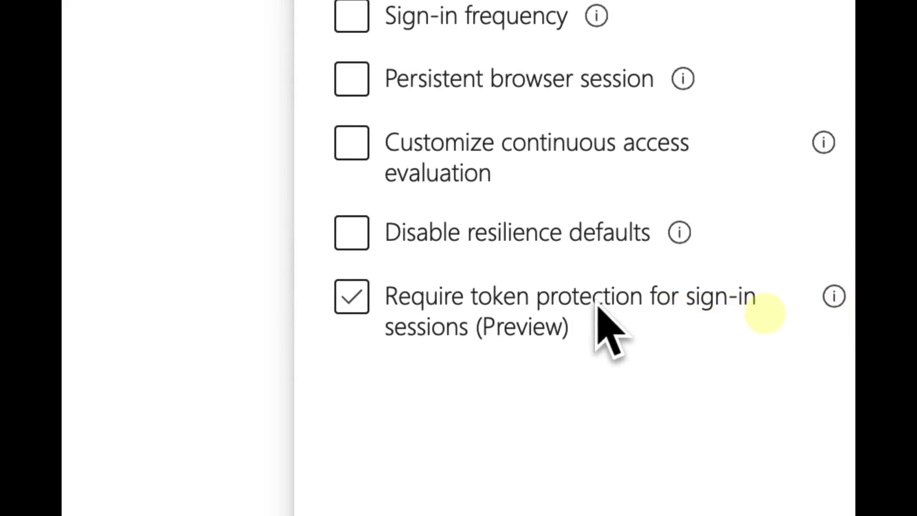
left_click(354, 306)
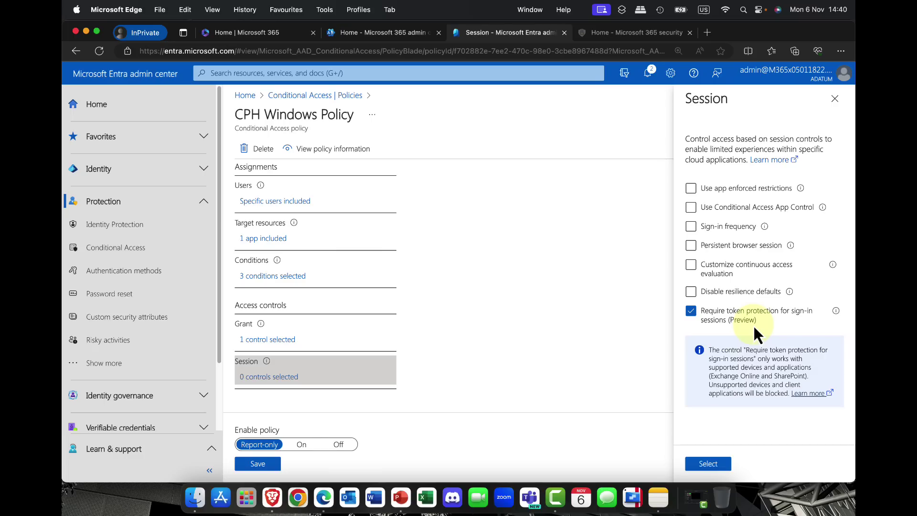
left_click(710, 464)
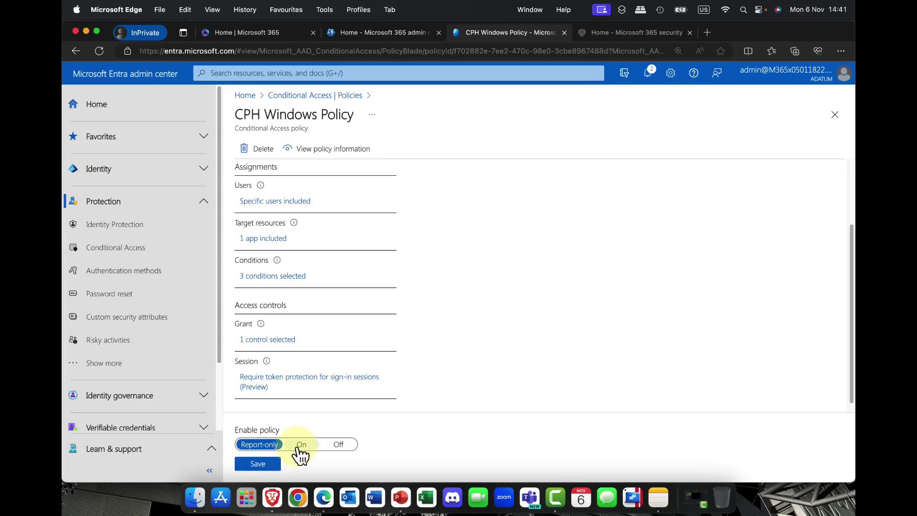
Save the CPH Windows Policy changes, keeping it in Report-only mode.
left_click(257, 466)
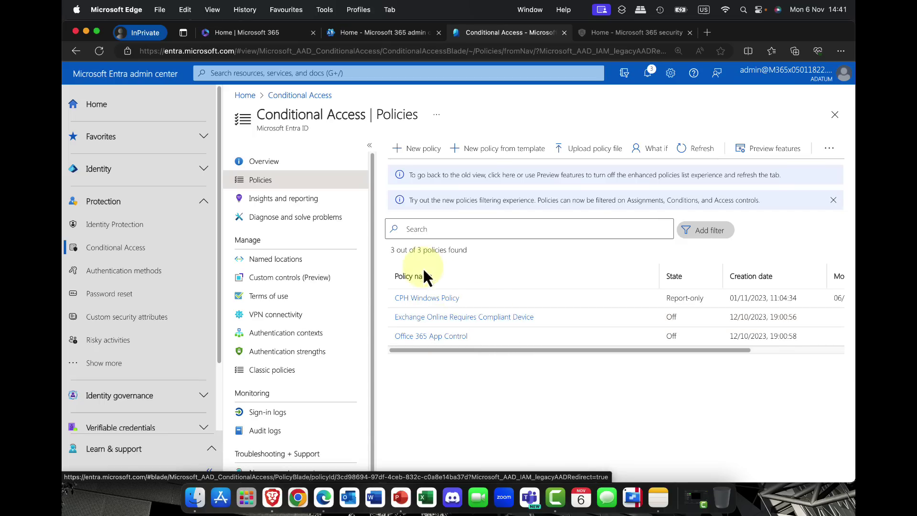
In Identity Protection settings, tick then untick on-premises password change resetting user risk.
left_click(108, 230)
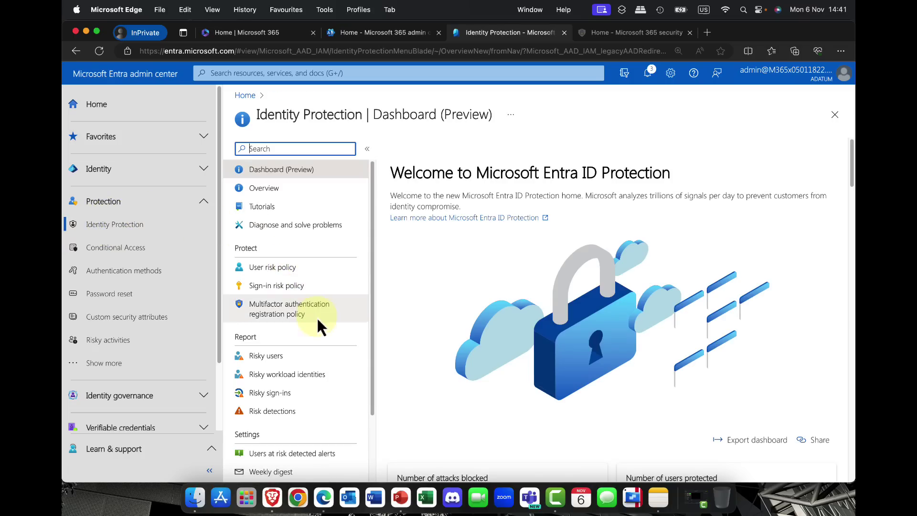
scroll(303, 375, "down", 3)
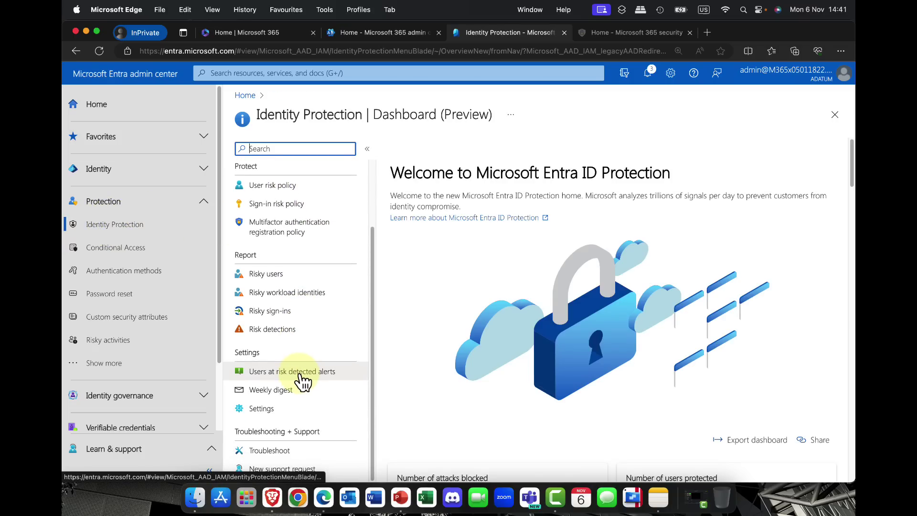
left_click(269, 410)
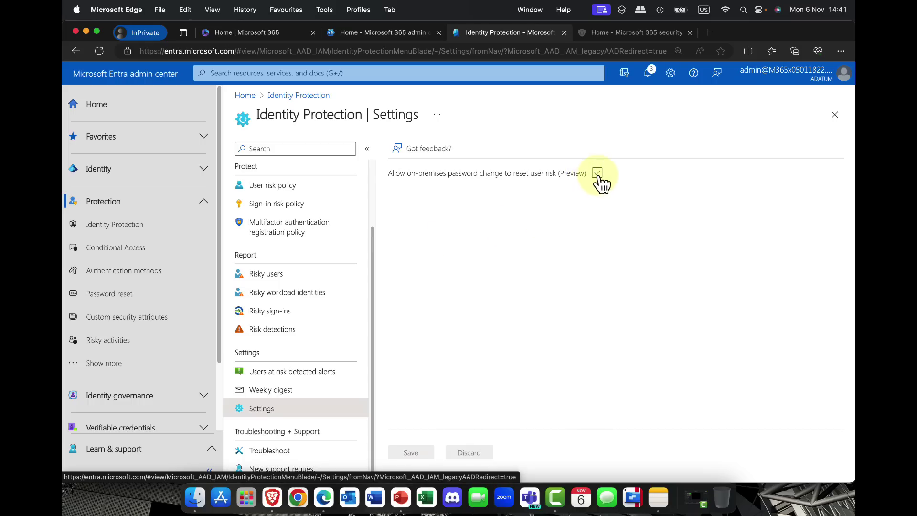
left_click(597, 172)
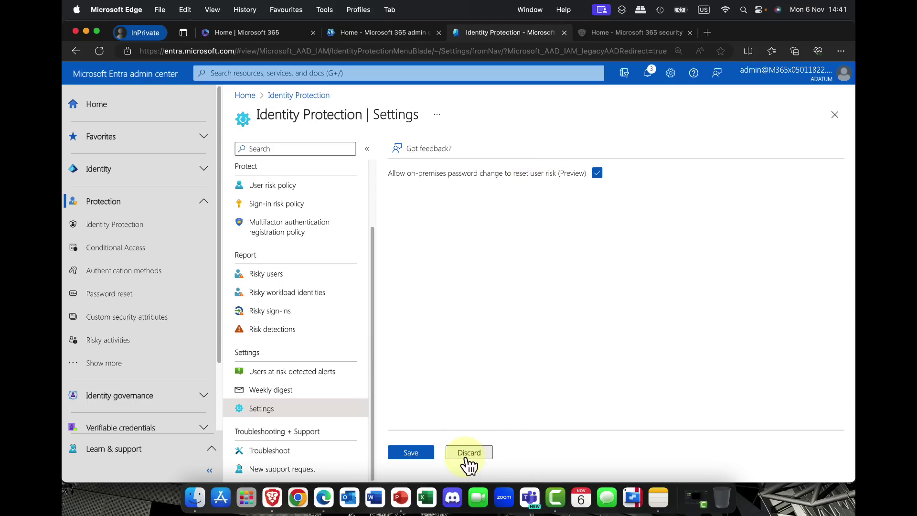
left_click(596, 173)
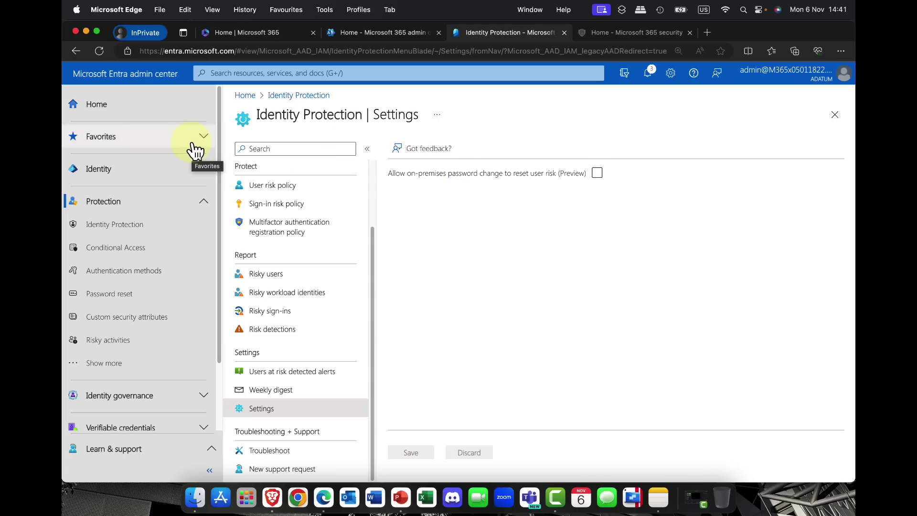
Set Self service password reset enabled to Selected, showing the SSPRSecurityGroupUsers group.
left_click(123, 303)
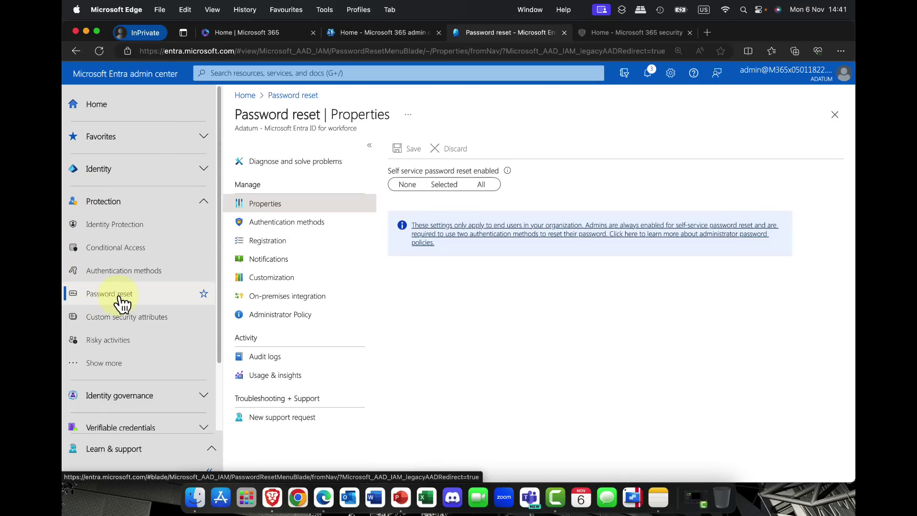
left_click(448, 185)
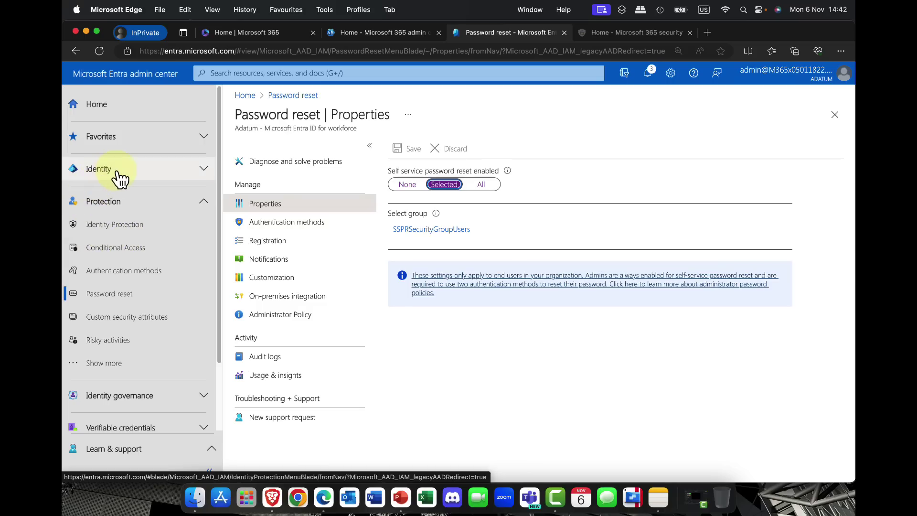
Go from Identity Protection to Conditional Access and list its three built-in authentication strengths.
left_click(115, 228)
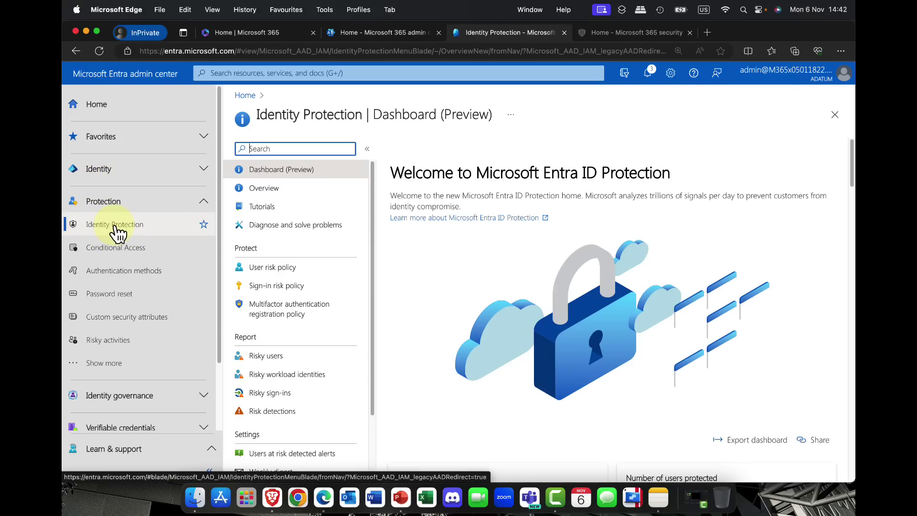
left_click(116, 248)
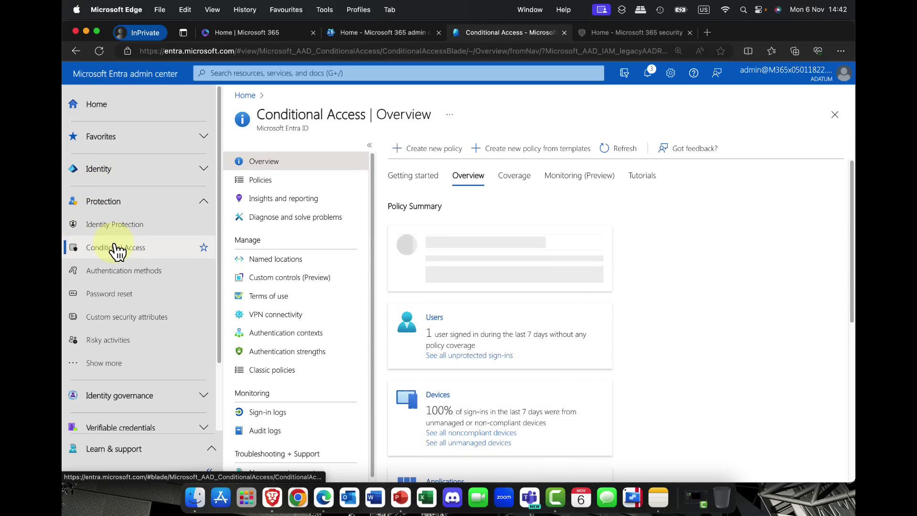
left_click(291, 258)
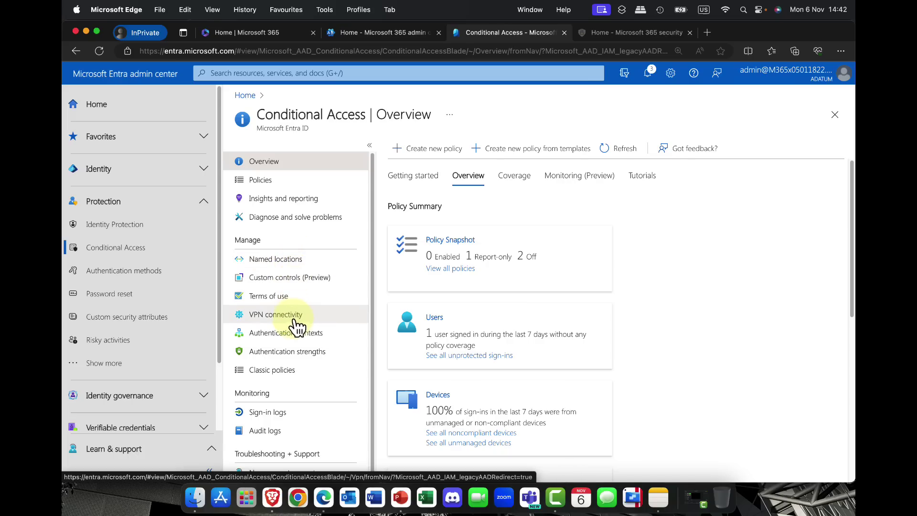
left_click(280, 357)
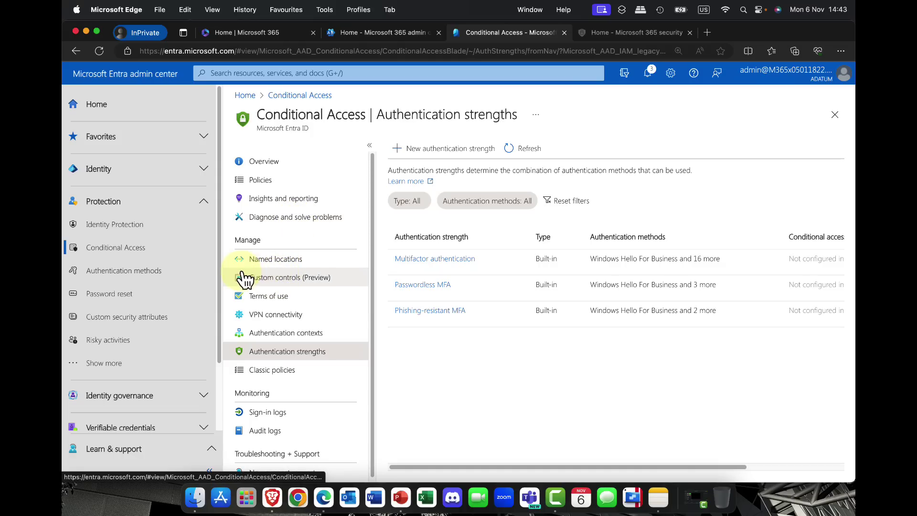
Start a New custom control under Custom controls (Preview) and inspect its default JSON template.
left_click(275, 283)
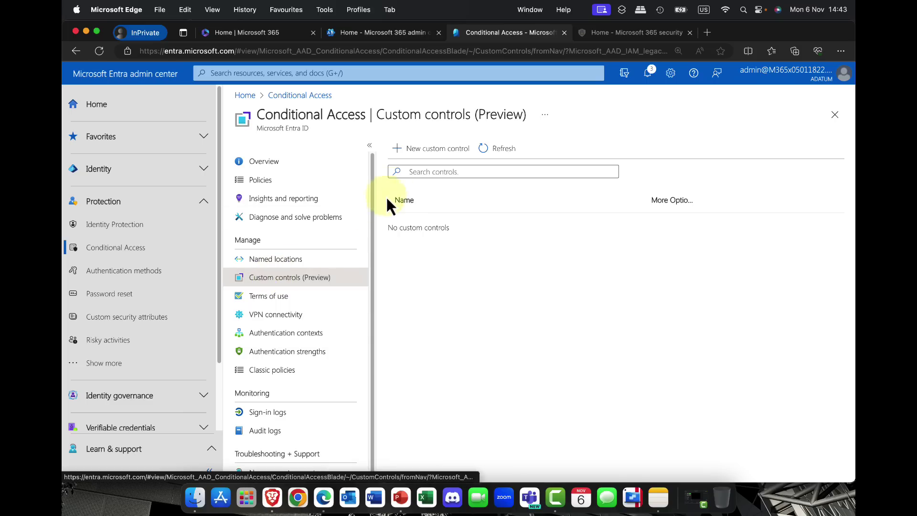
left_click(432, 151)
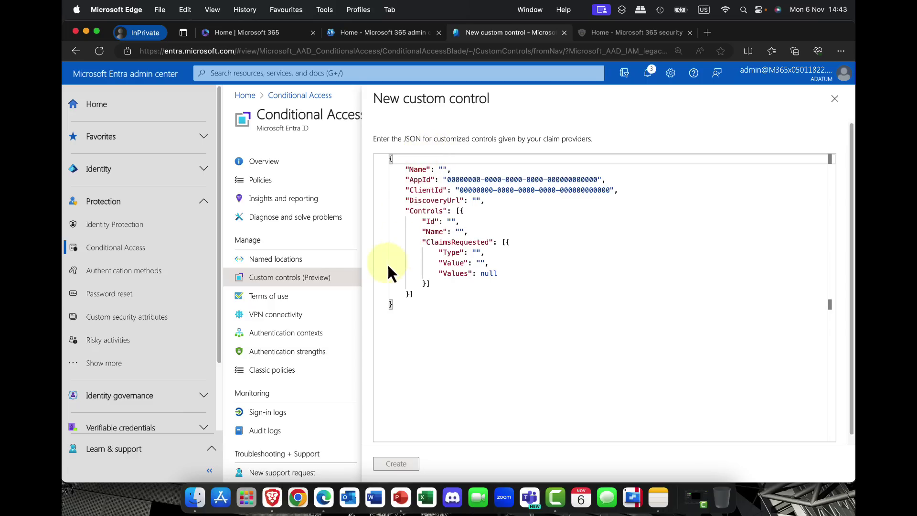
left_click_drag(385, 300, 356, 164)
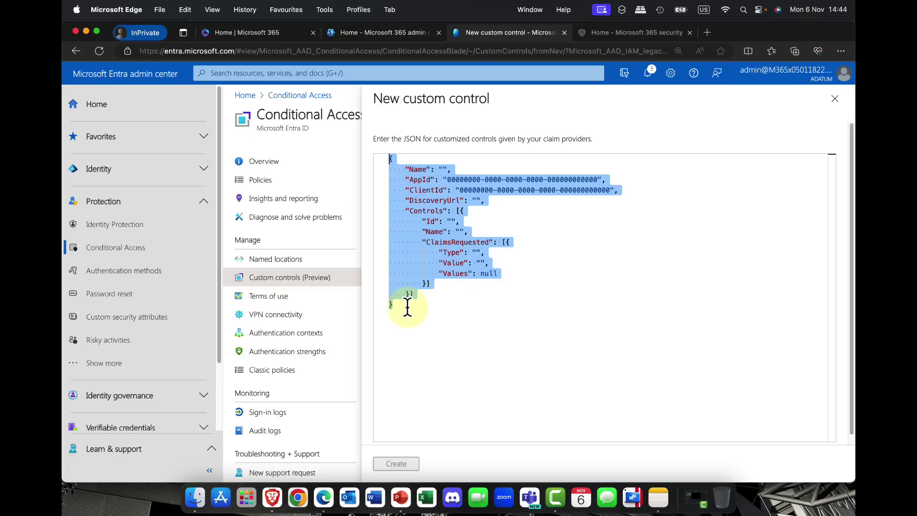
left_click_drag(407, 303, 395, 148)
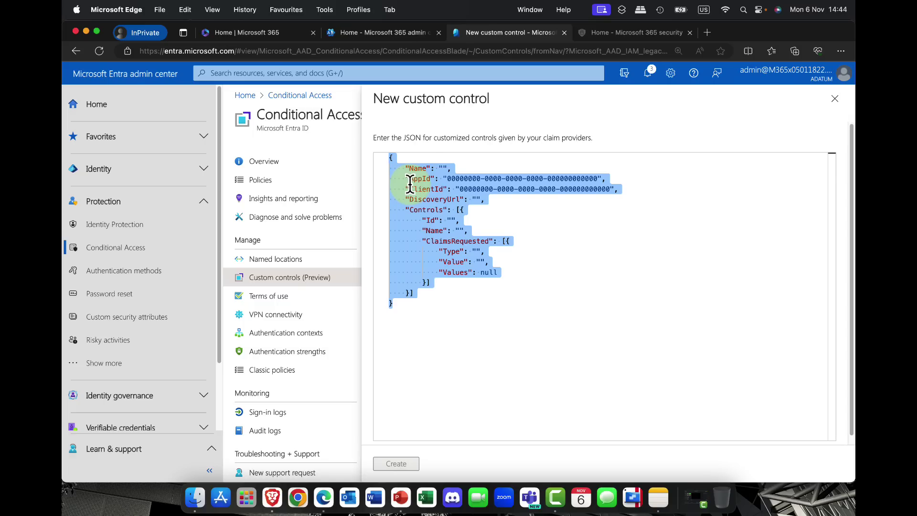
mouse_move(410, 183)
left_mouse_down()
mouse_move(460, 187)
mouse_move(443, 194)
mouse_move(493, 275)
mouse_move(546, 312)
left_mouse_up()
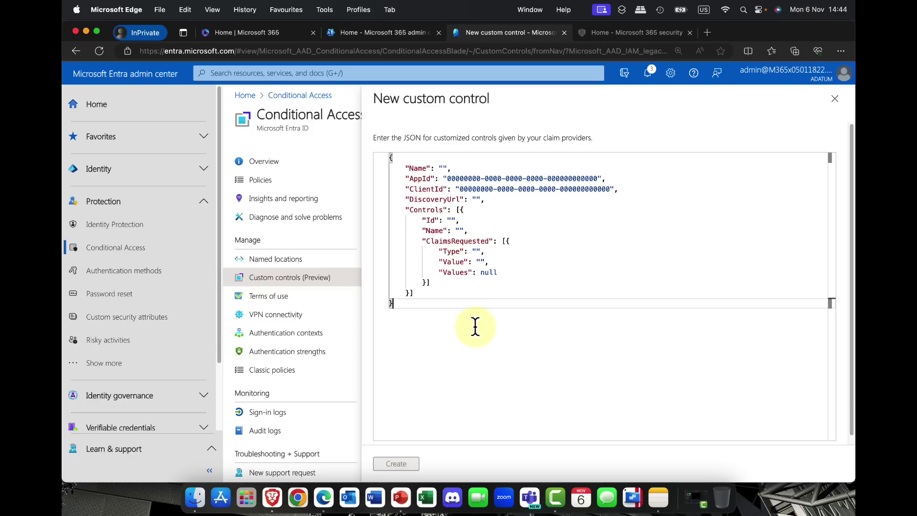
scroll(323, 374, "down", 1)
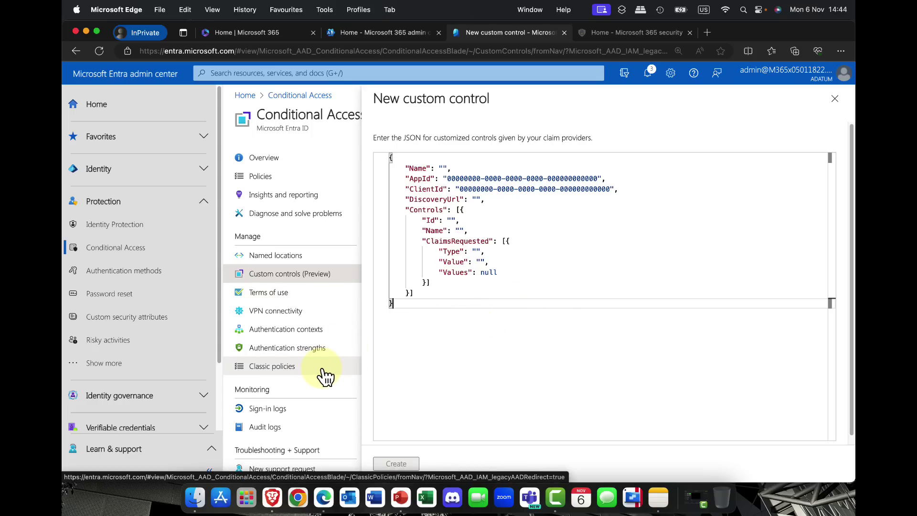
Open the latest Azure Portal sign-in's report-only results, showing CPH Windows Policy Not applied.
left_click(276, 411)
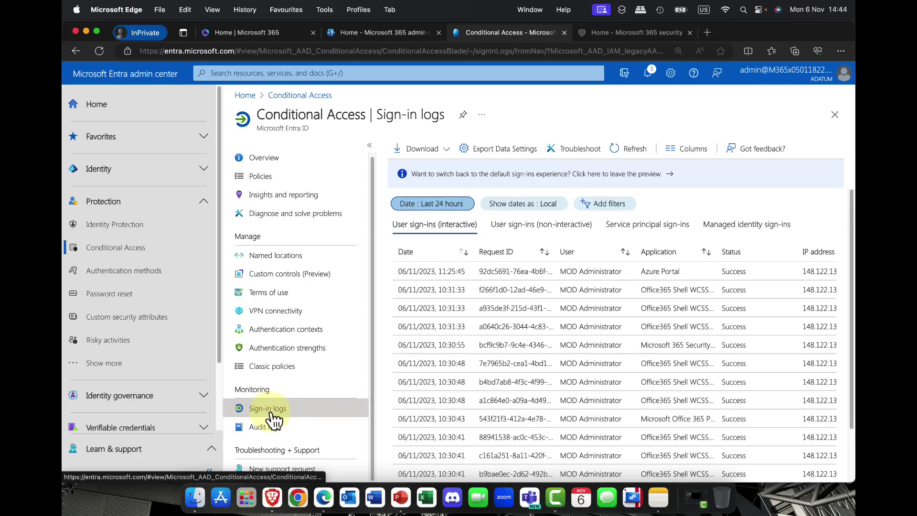
left_click(399, 271)
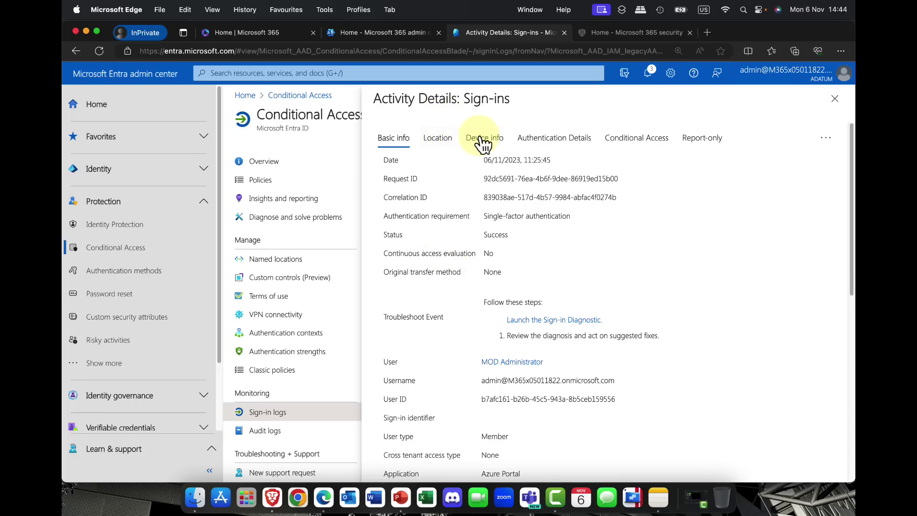
left_click(643, 143)
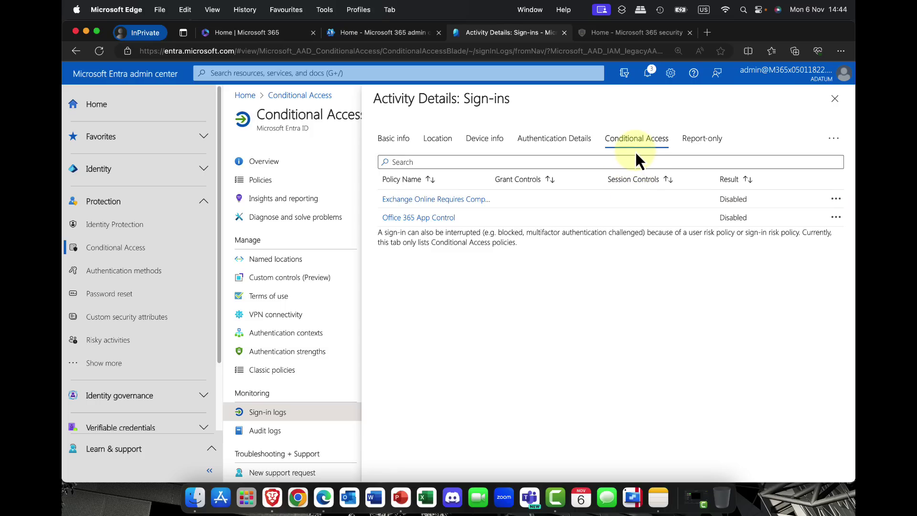
left_click(700, 144)
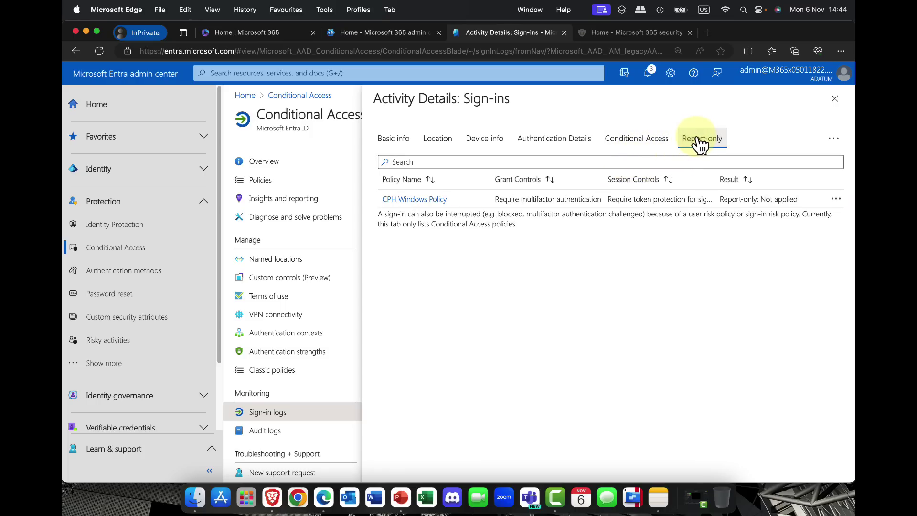